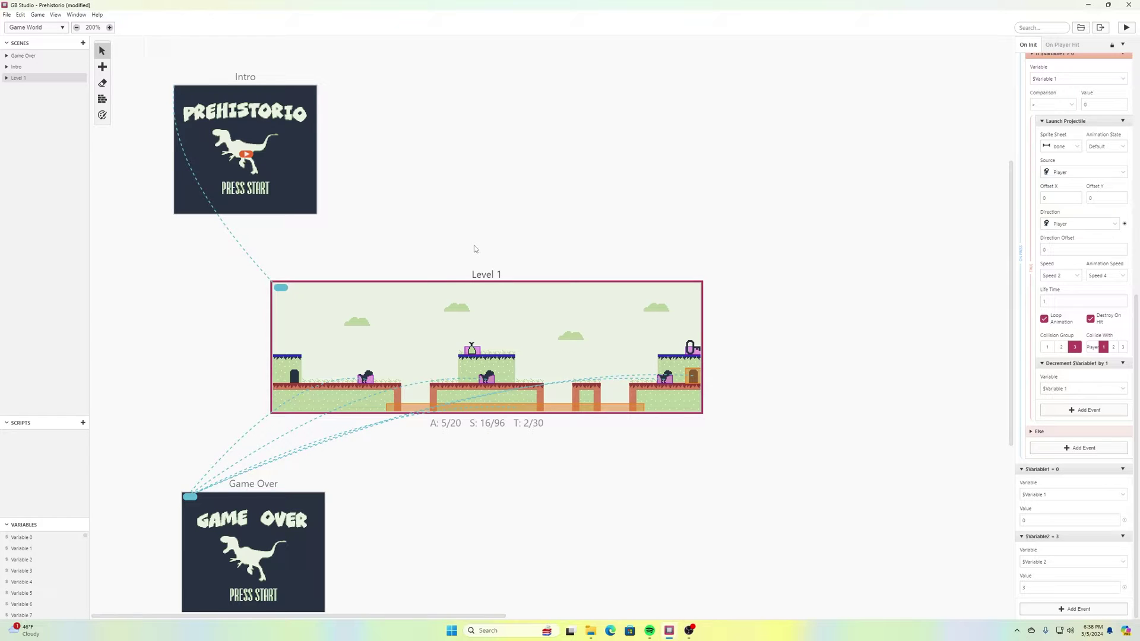
Zoom the world view of Level 1 from 200% to 250%.
scroll(461, 255, "up", 1, "ctrl")
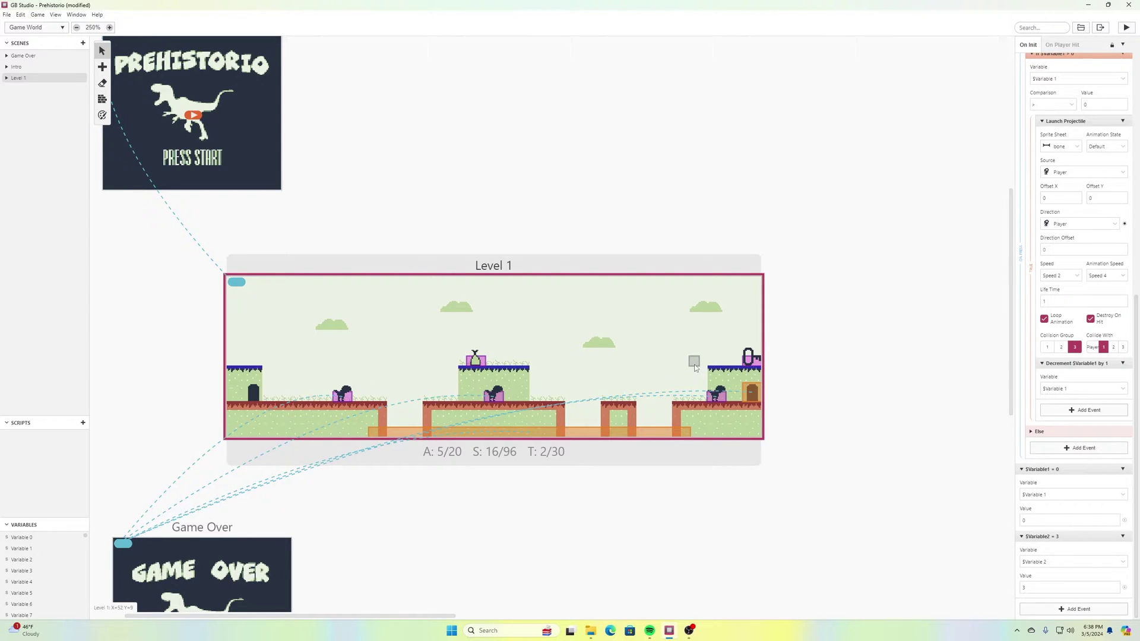
Select the dinosaur actor in Level 1 and review its On Hit > Player events.
left_click(344, 400)
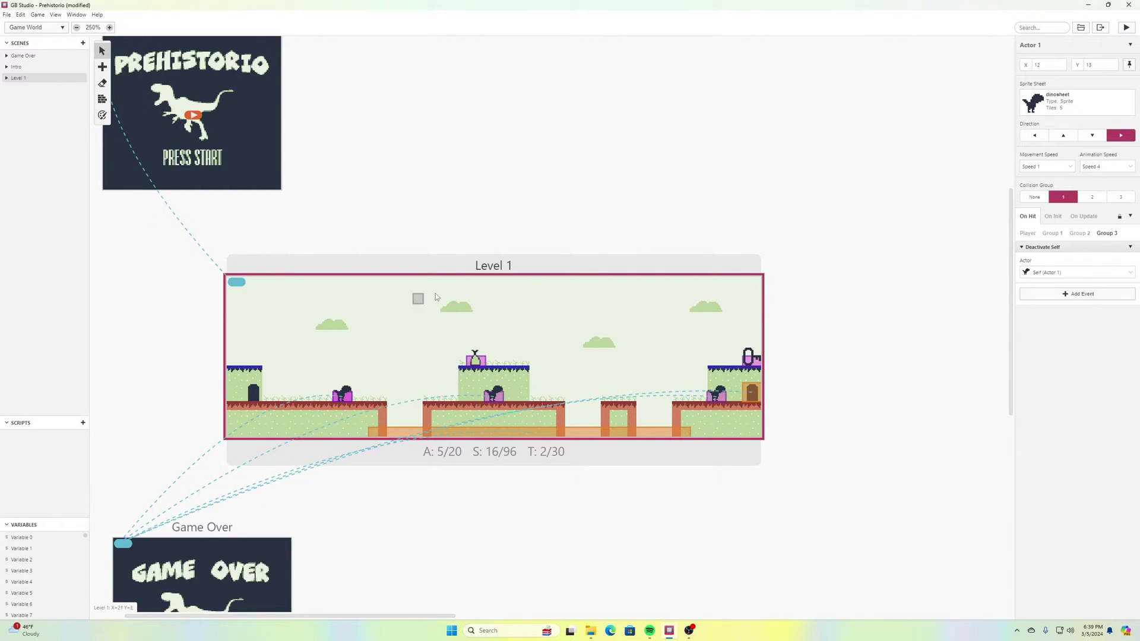
left_click(1031, 237)
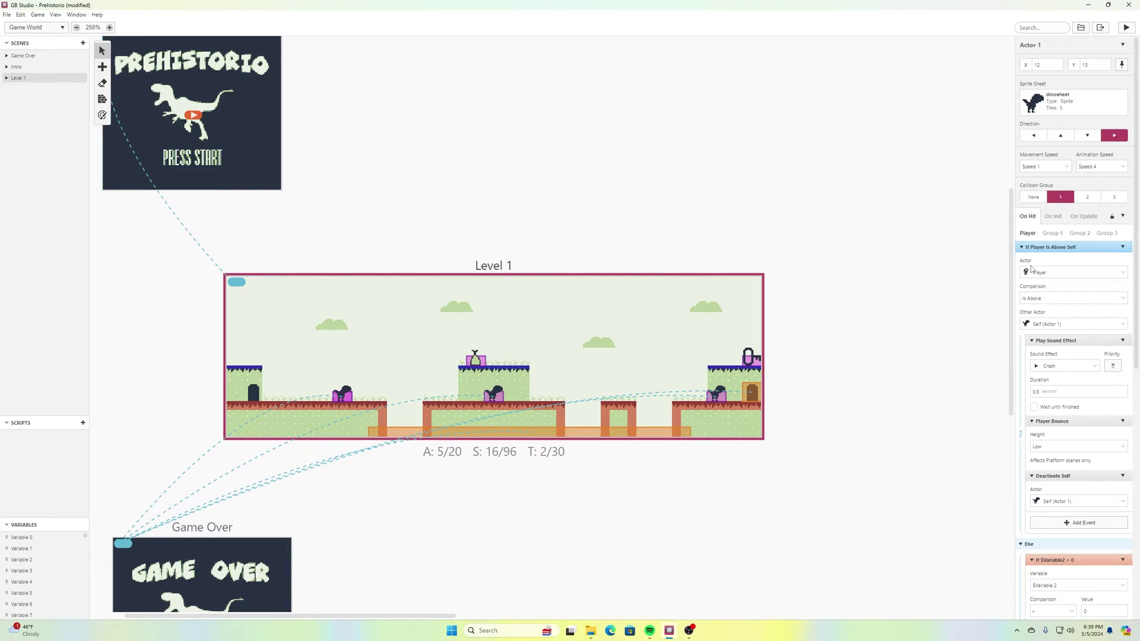
scroll(1067, 289, "down", 1)
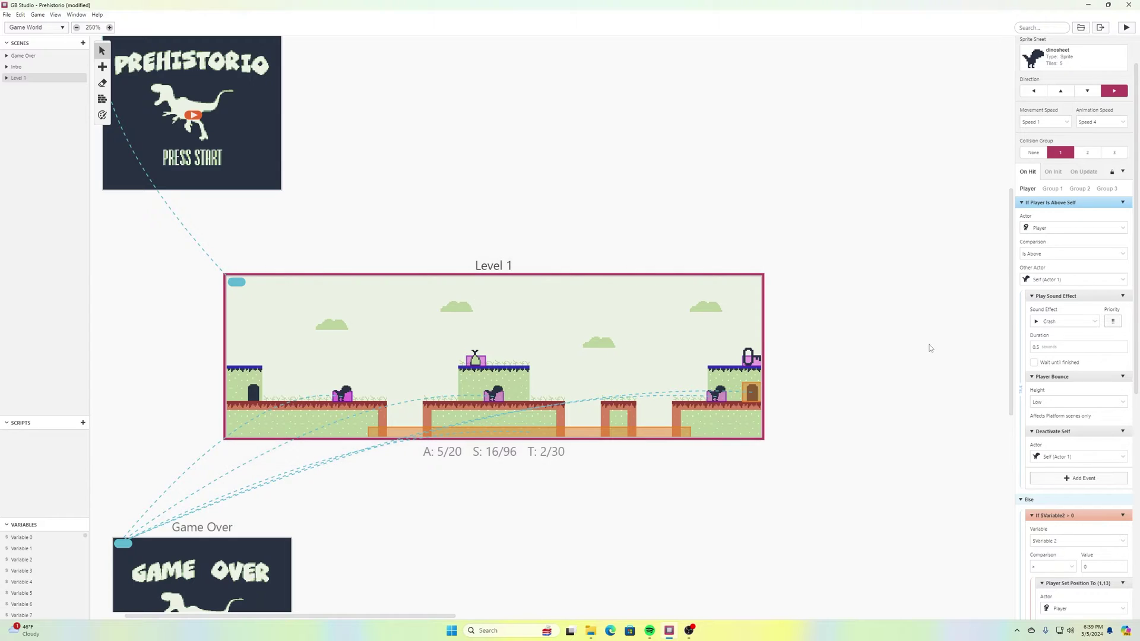
scroll(1046, 336, "down", 3)
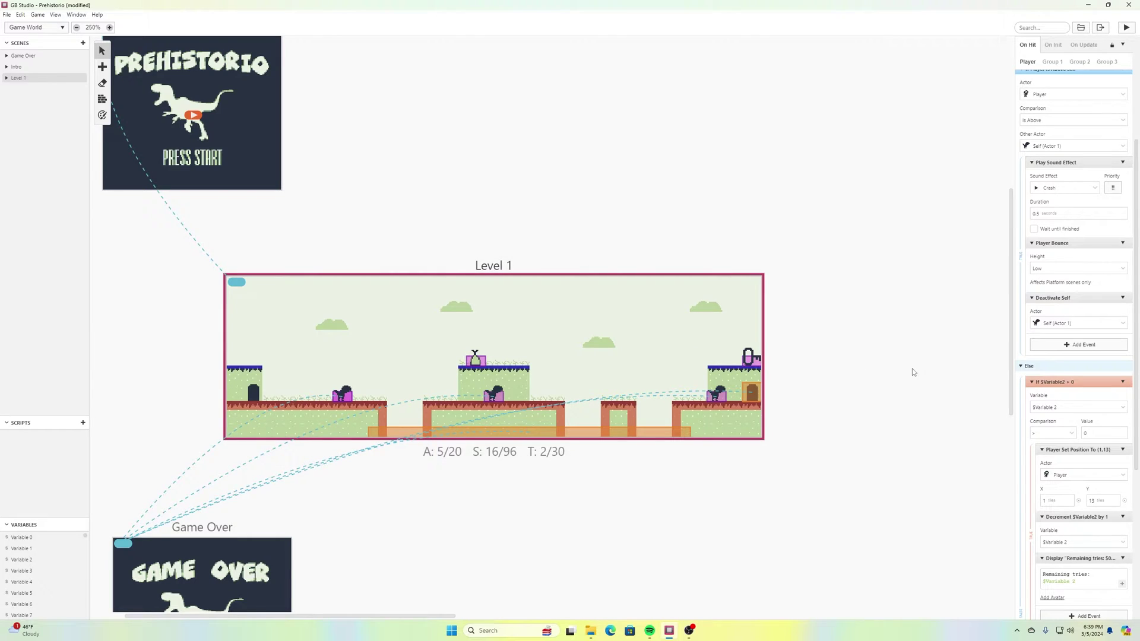
scroll(912, 372, "down", 2)
scroll(1045, 370, "down", 4)
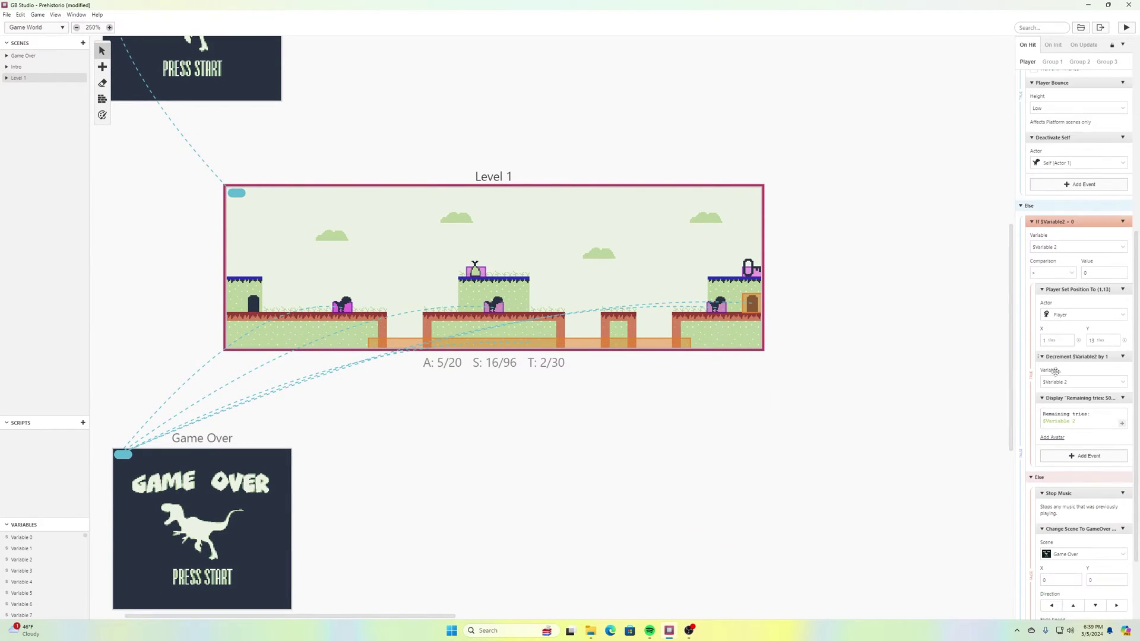
scroll(1055, 371, "down", 3)
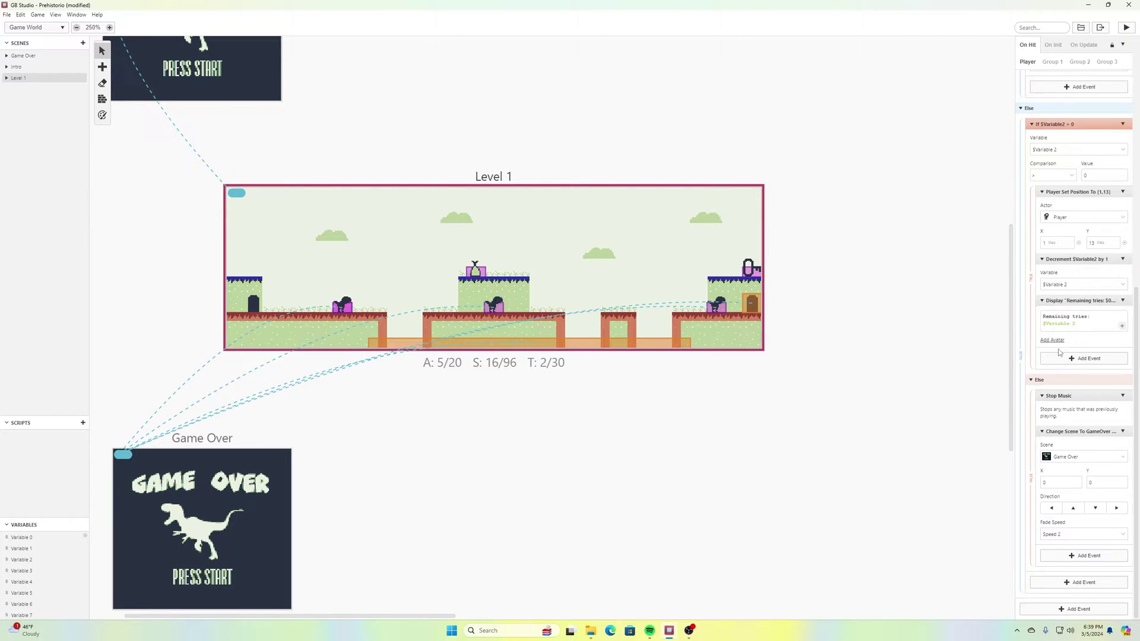
scroll(1058, 351, "up", 4)
scroll(1058, 351, "up", 4)
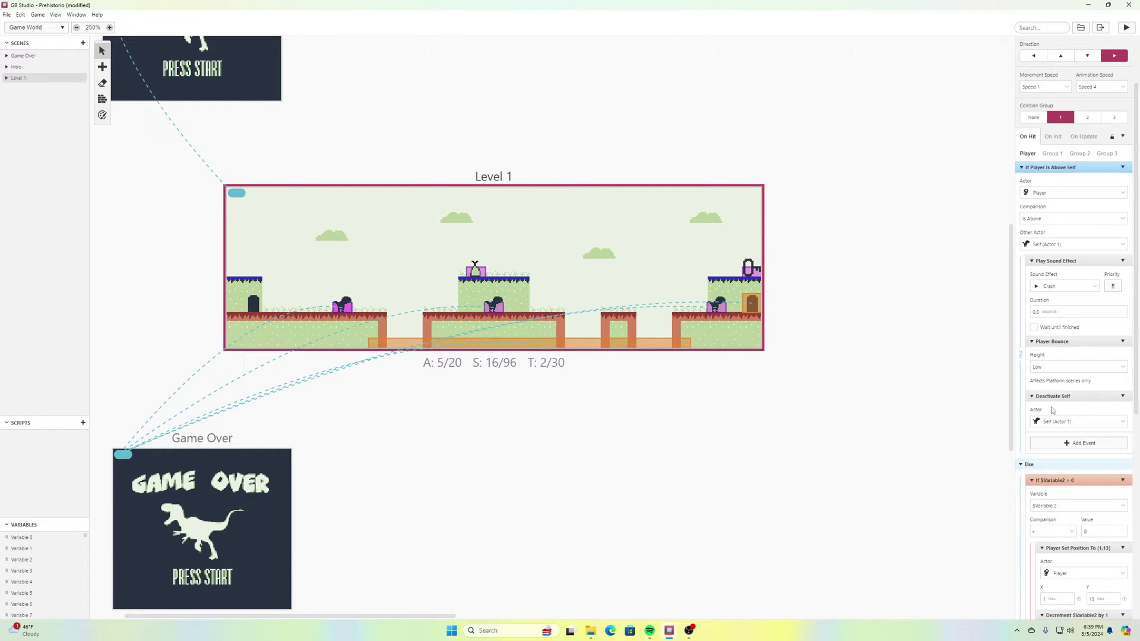
Add an Increment Variable 3 by 1 event after Deactivate Self in the player-above branch.
left_click(1075, 443)
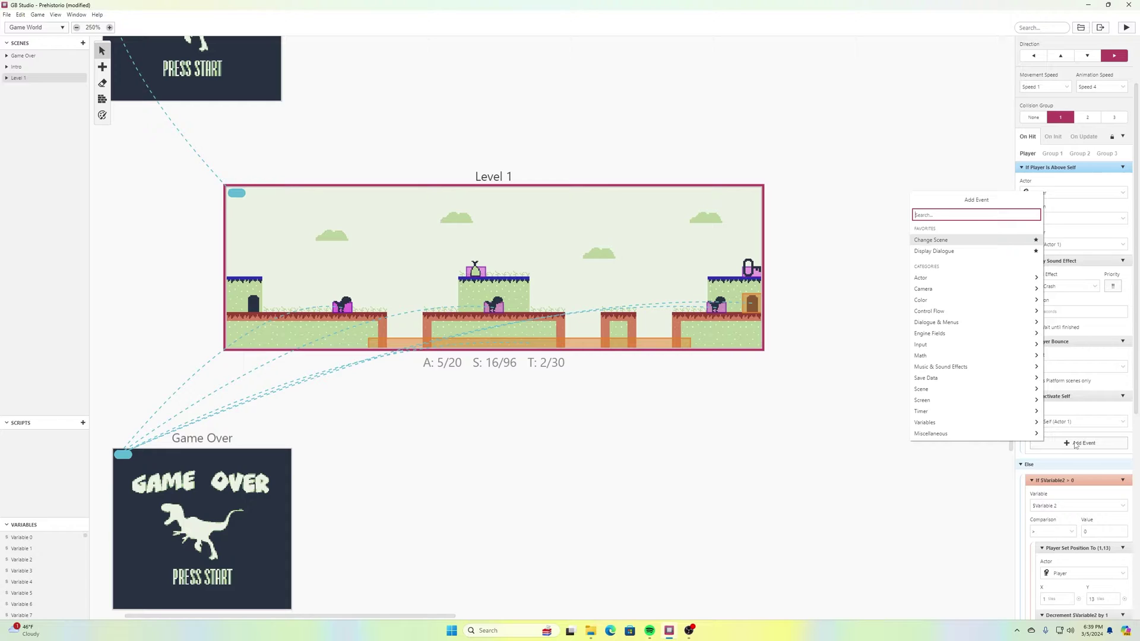
type("inc")
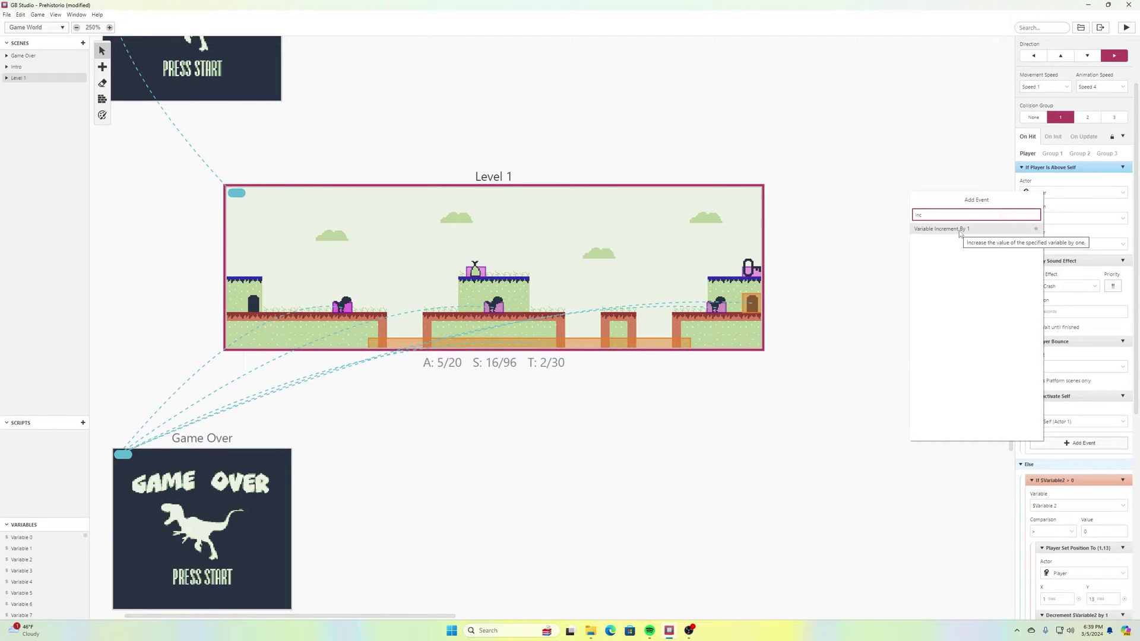
left_click(960, 230)
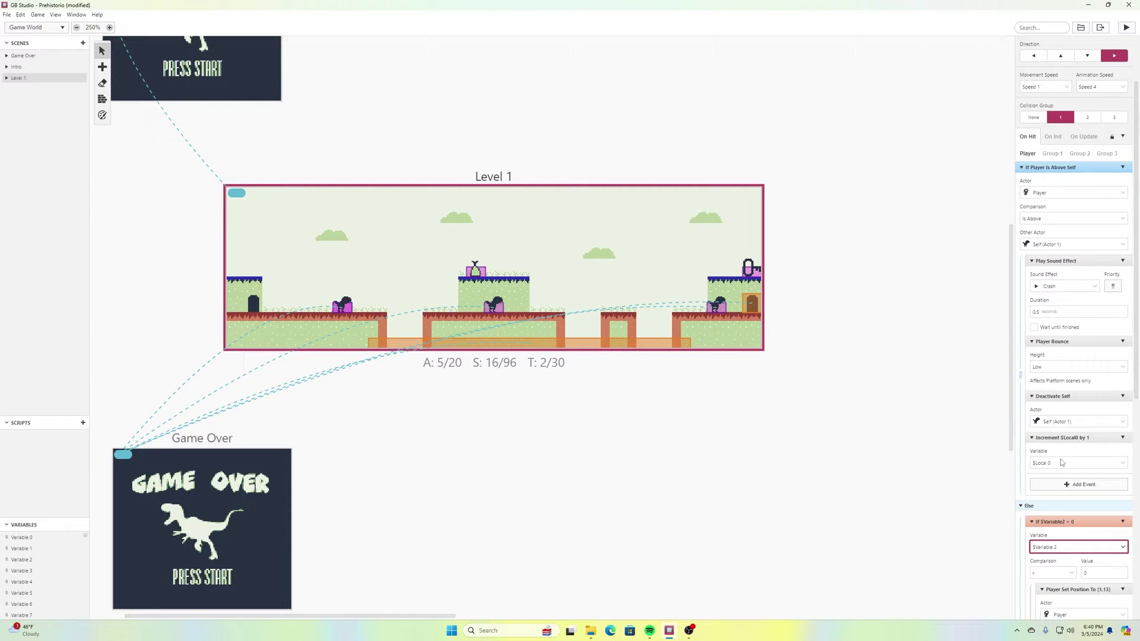
left_click(1122, 463)
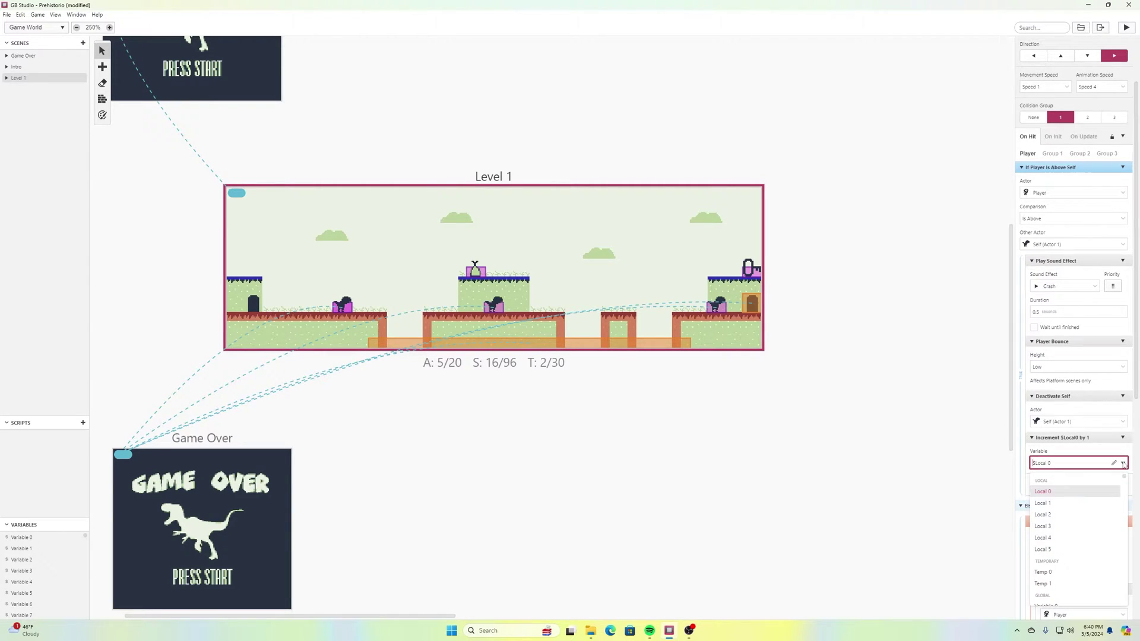
scroll(1056, 535, "down", 3)
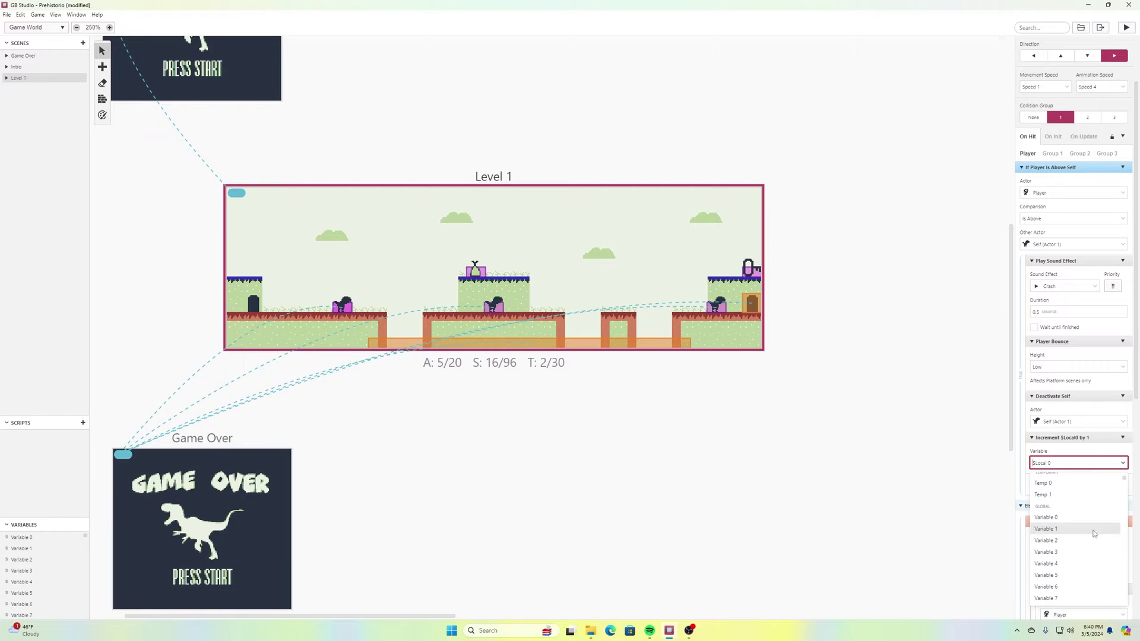
left_click(1057, 553)
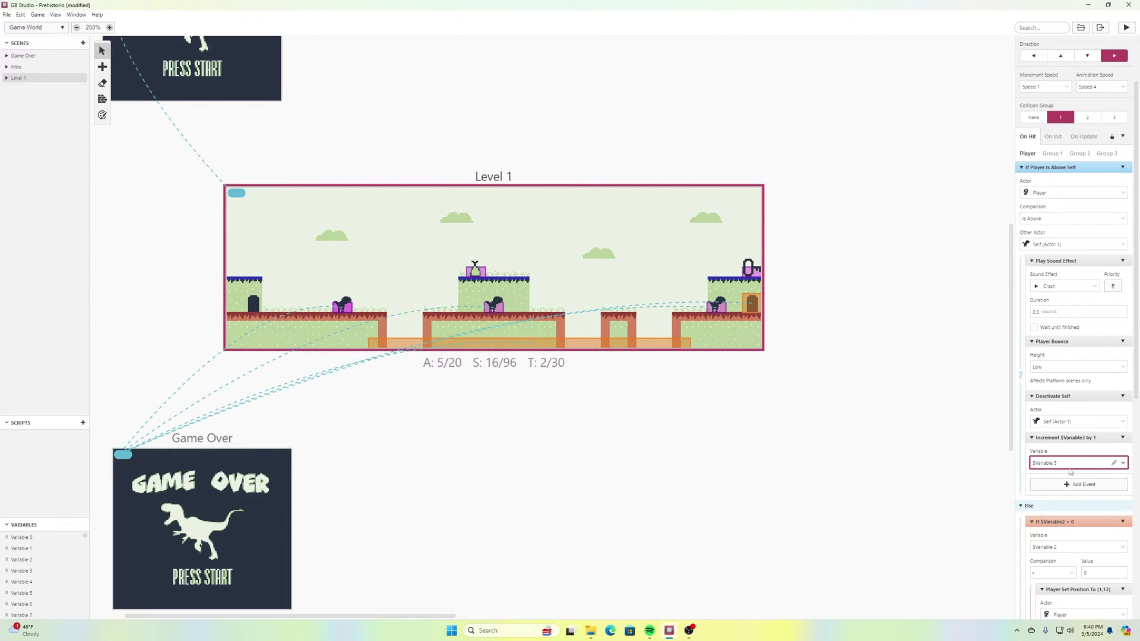
Rename Variable 0 to keys and Variable 1 to bones.
left_click(954, 378)
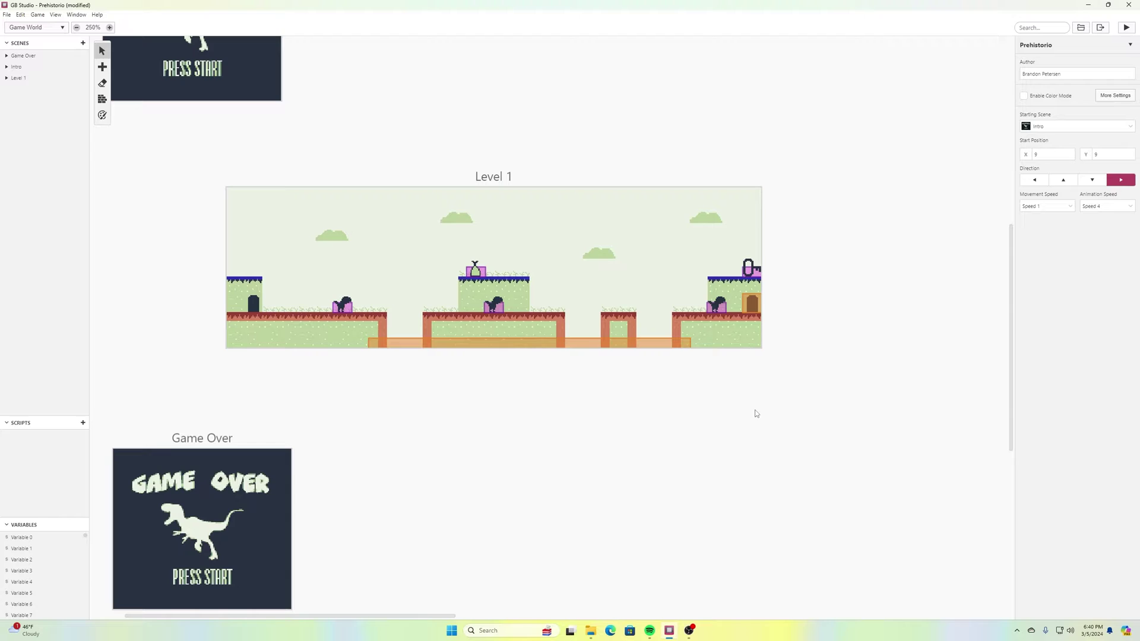
left_click(26, 539)
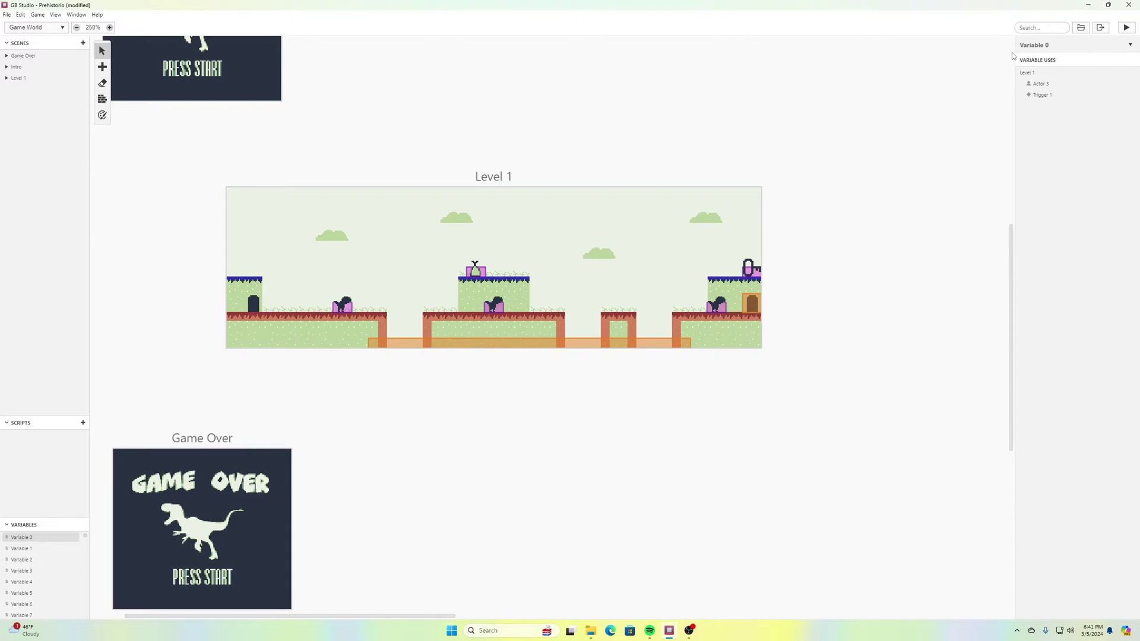
left_click(1033, 47)
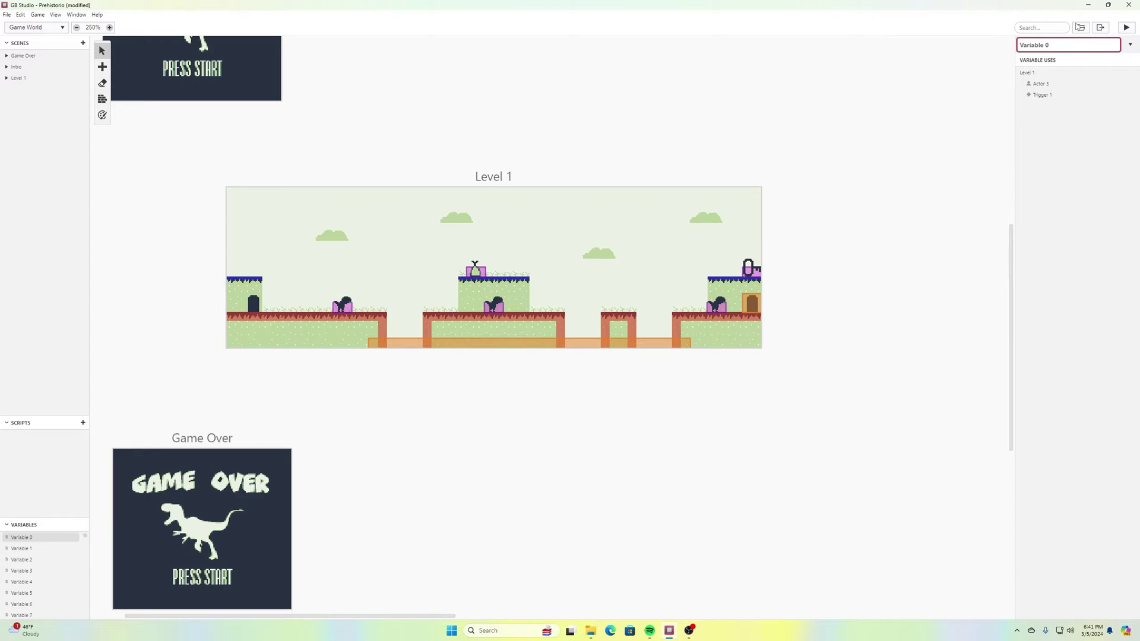
type("keys")
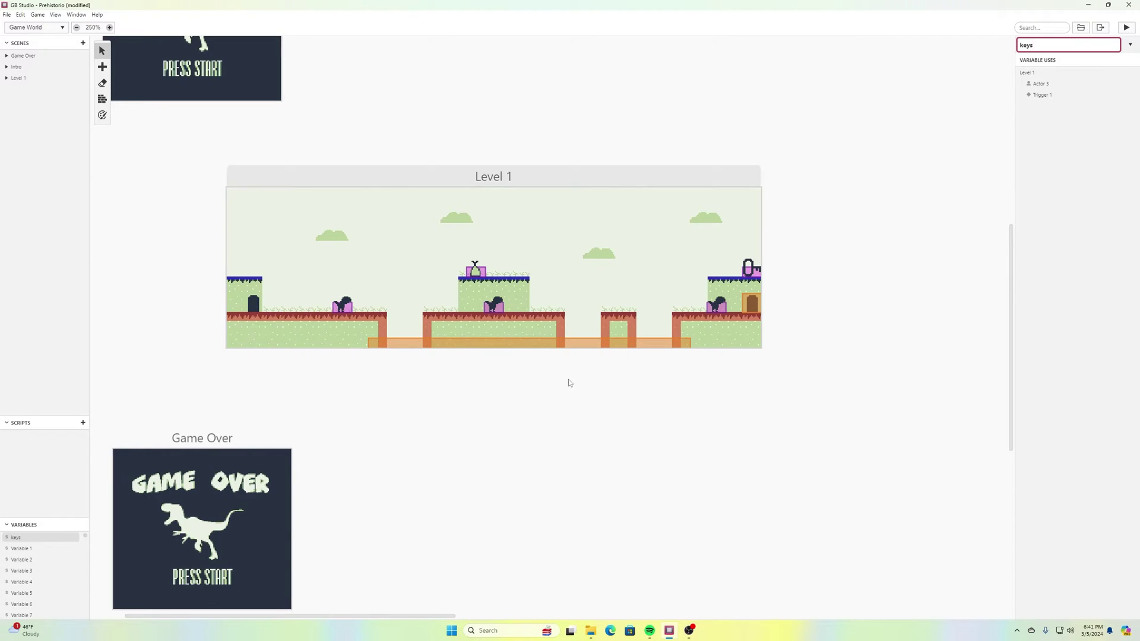
left_click(812, 387)
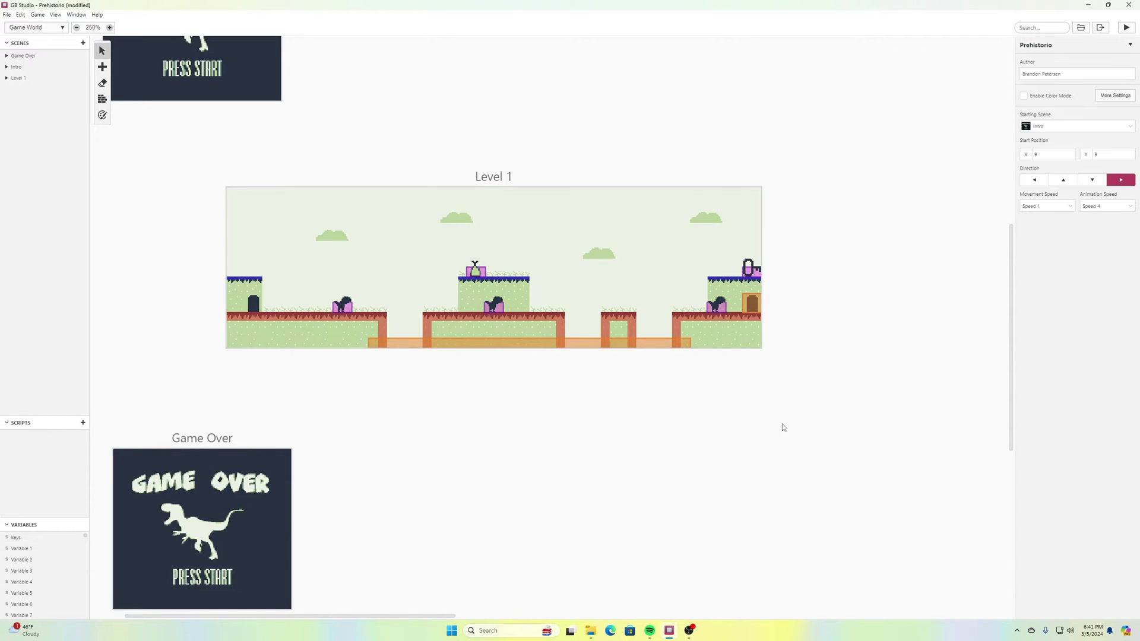
left_click(26, 548)
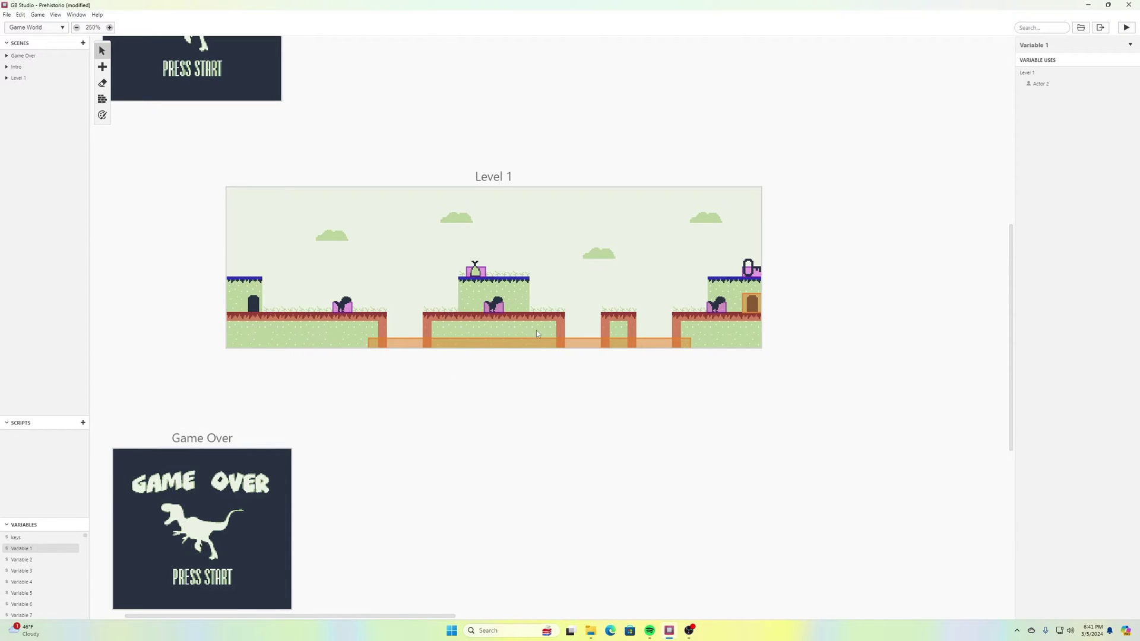
left_click(1034, 47)
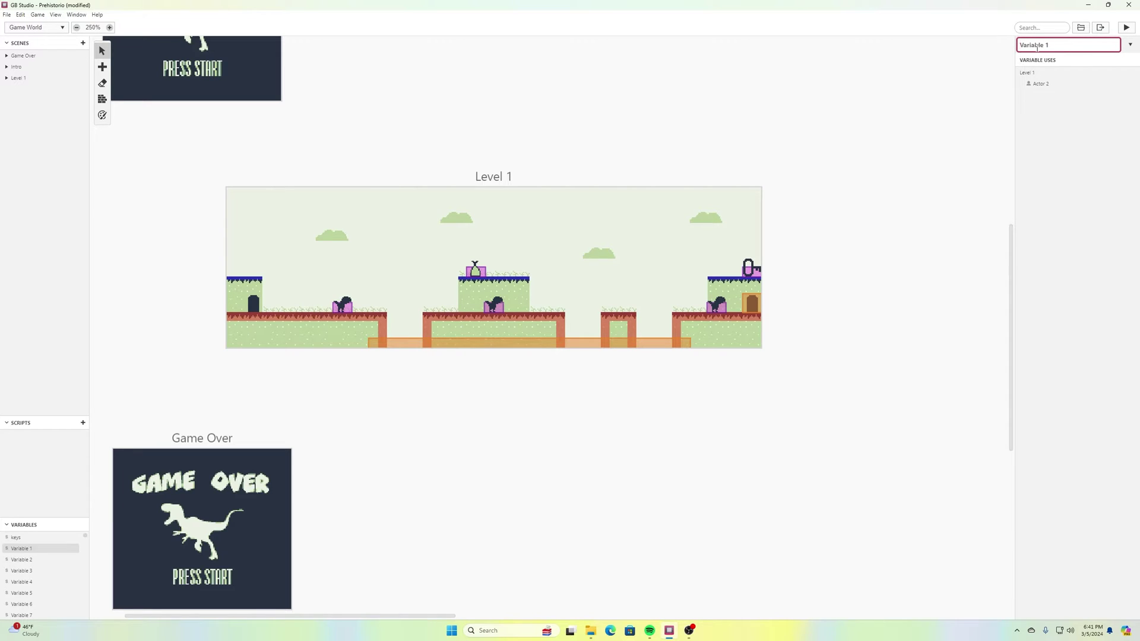
key("ctrl+a")
type("bones")
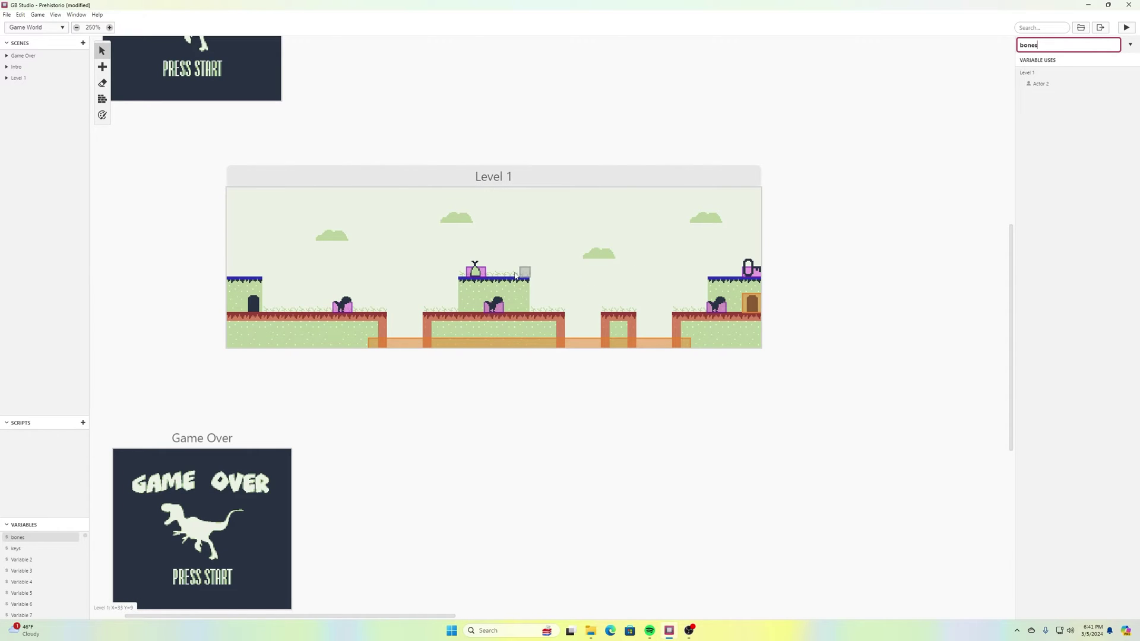
left_click(917, 176)
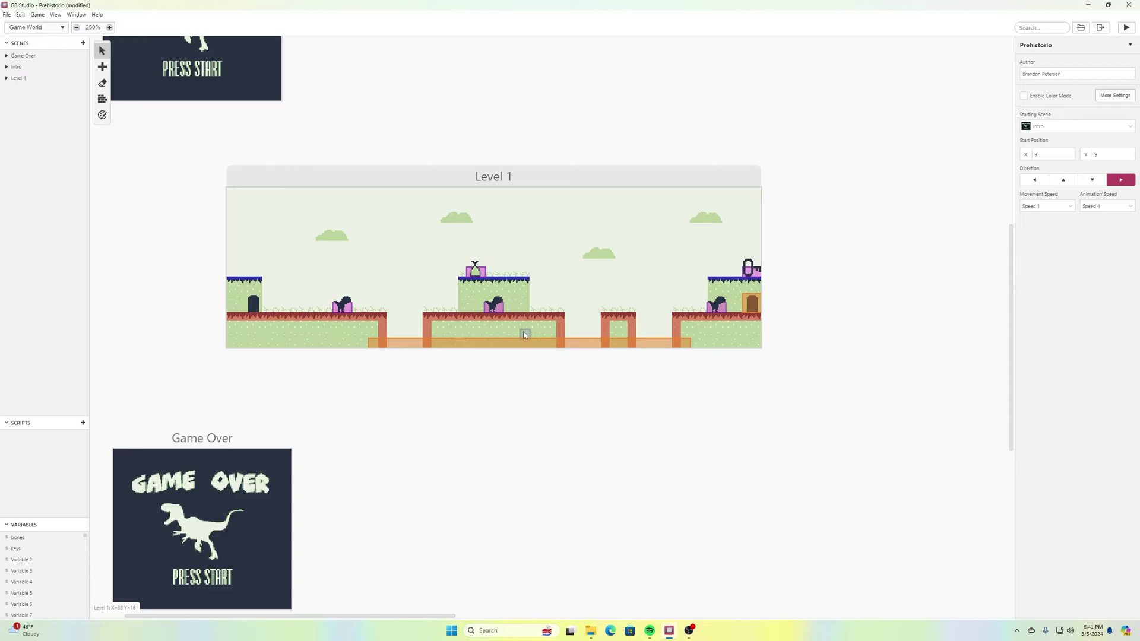
Rename Variable 2 to lives and Variable 3 to dinos.
left_click(26, 560)
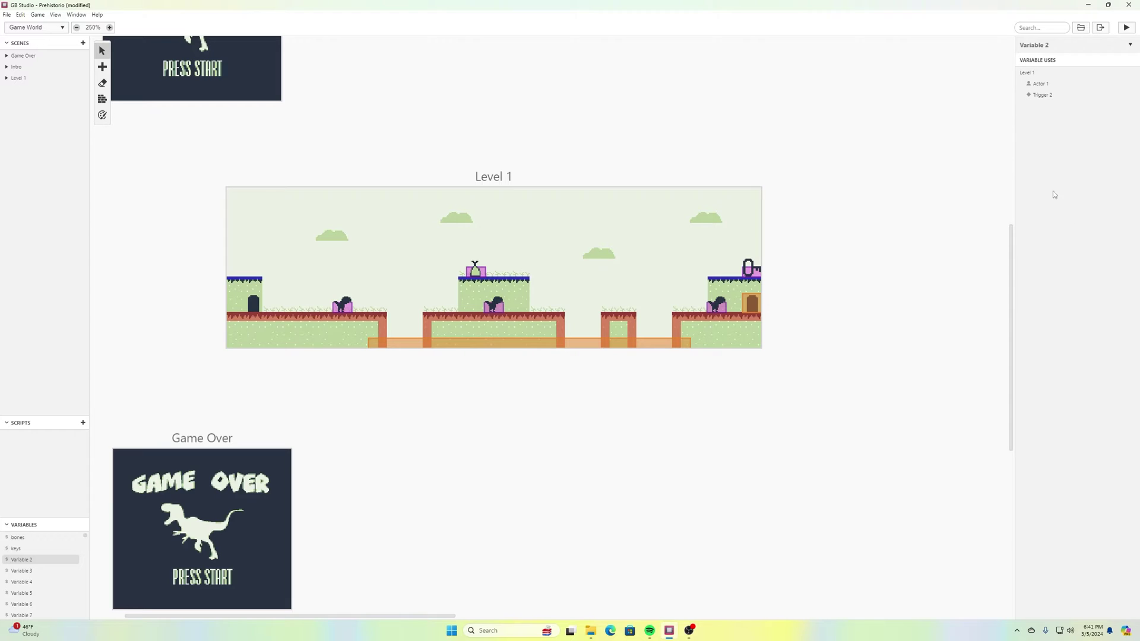
left_click(1055, 46)
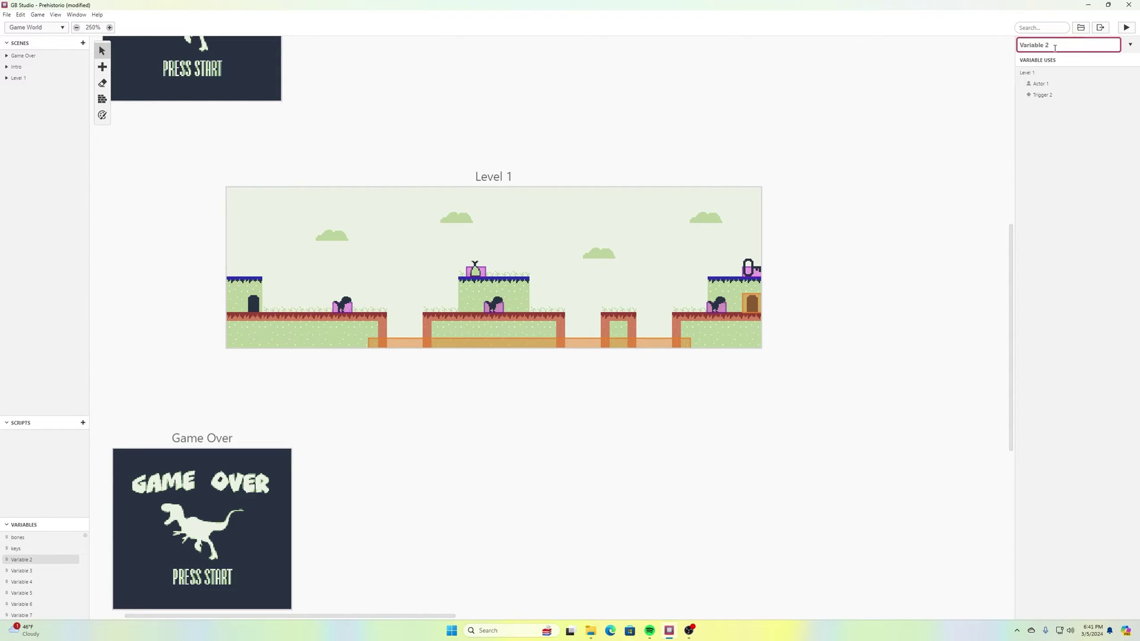
key("ctrl+a")
type("liv")
left_click(860, 73)
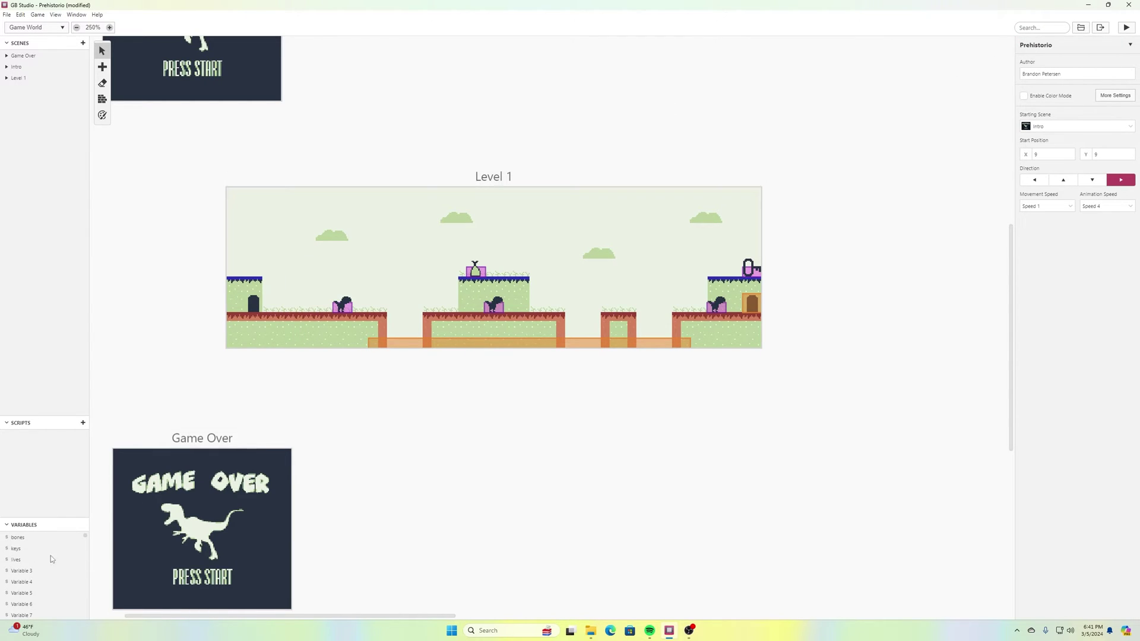
left_click(22, 570)
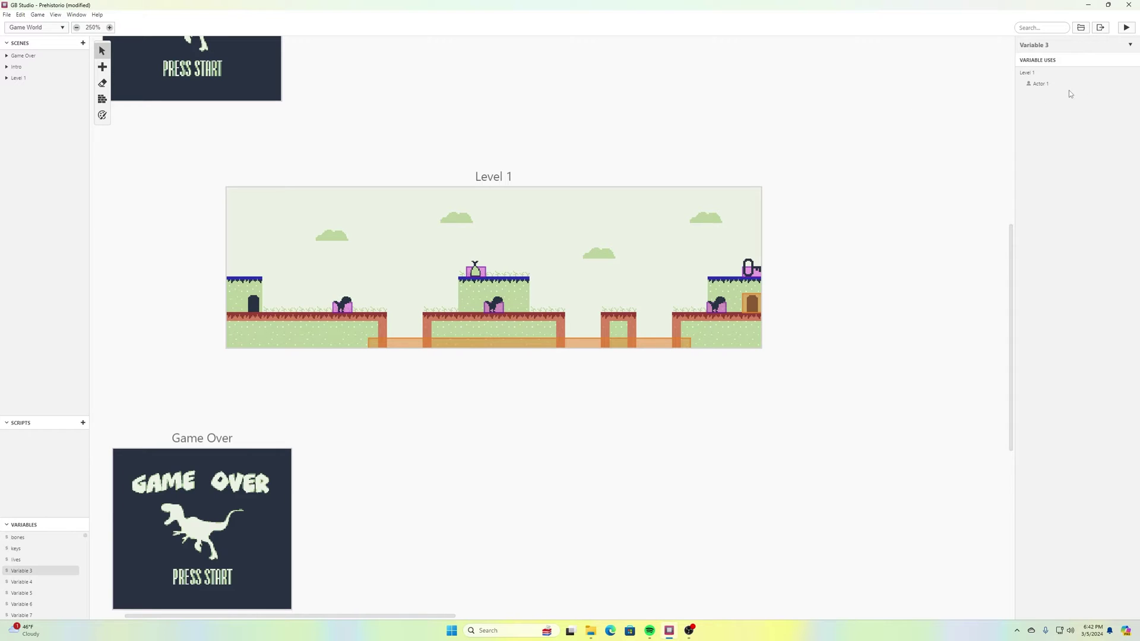
left_click(1046, 45)
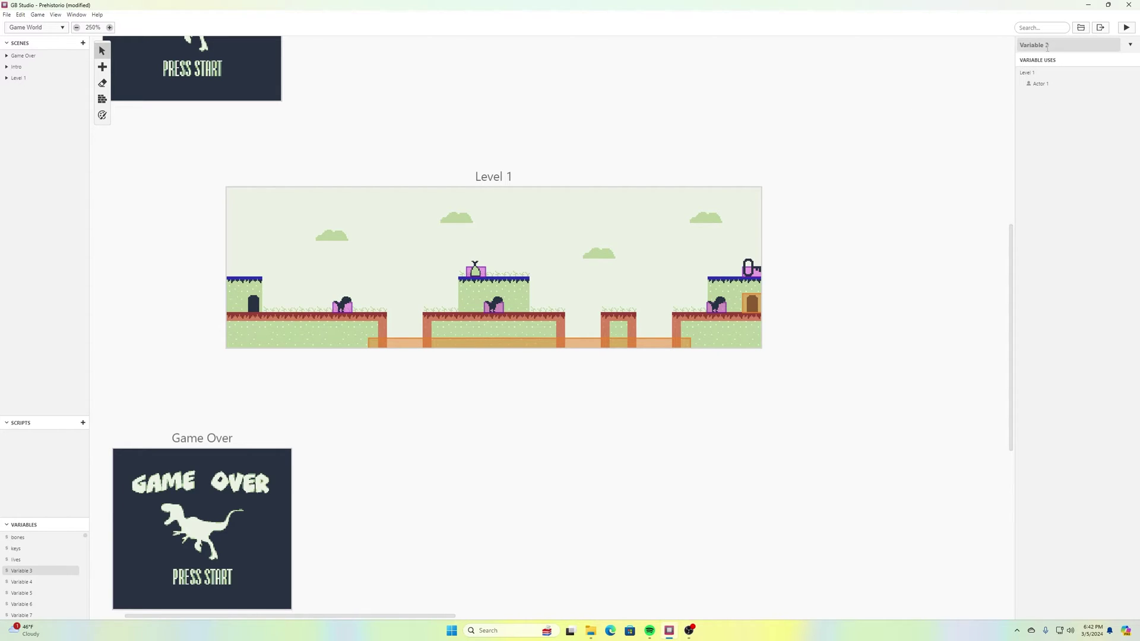
type("dinos")
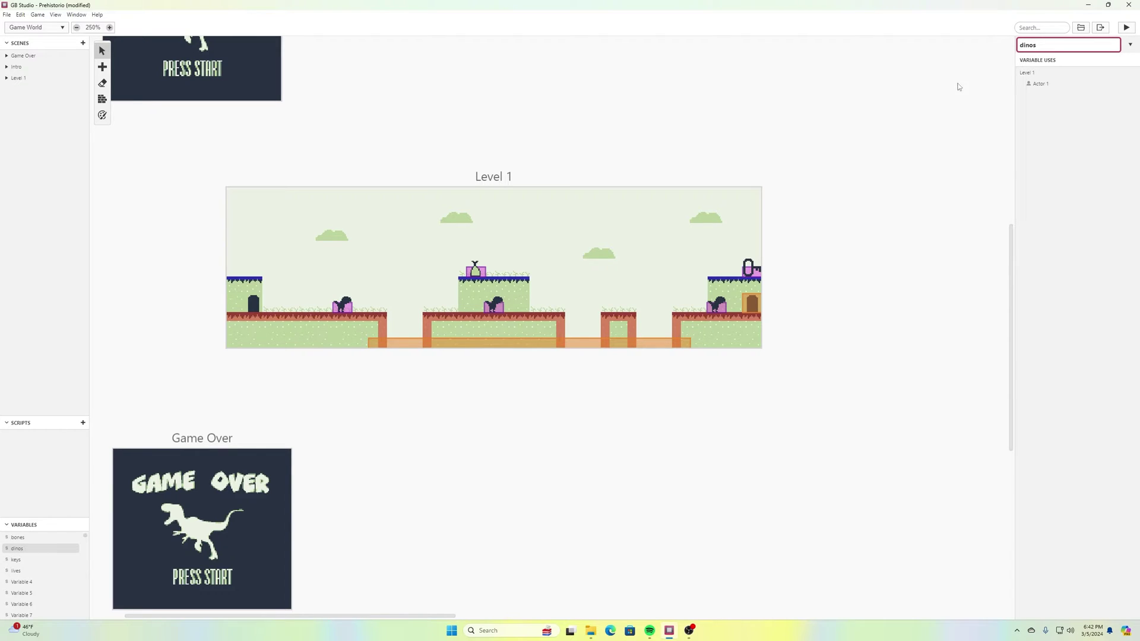
left_click(915, 93)
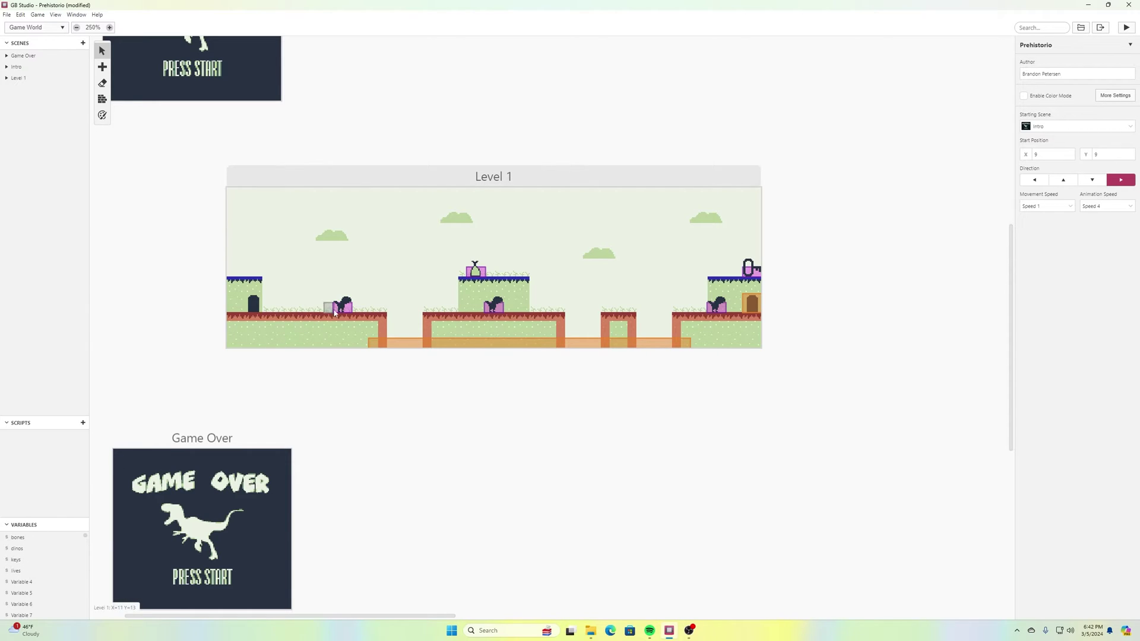
Check the meat and key actors, then copy the left dinosaur's Increment $dinos by 1 event.
left_click(476, 275)
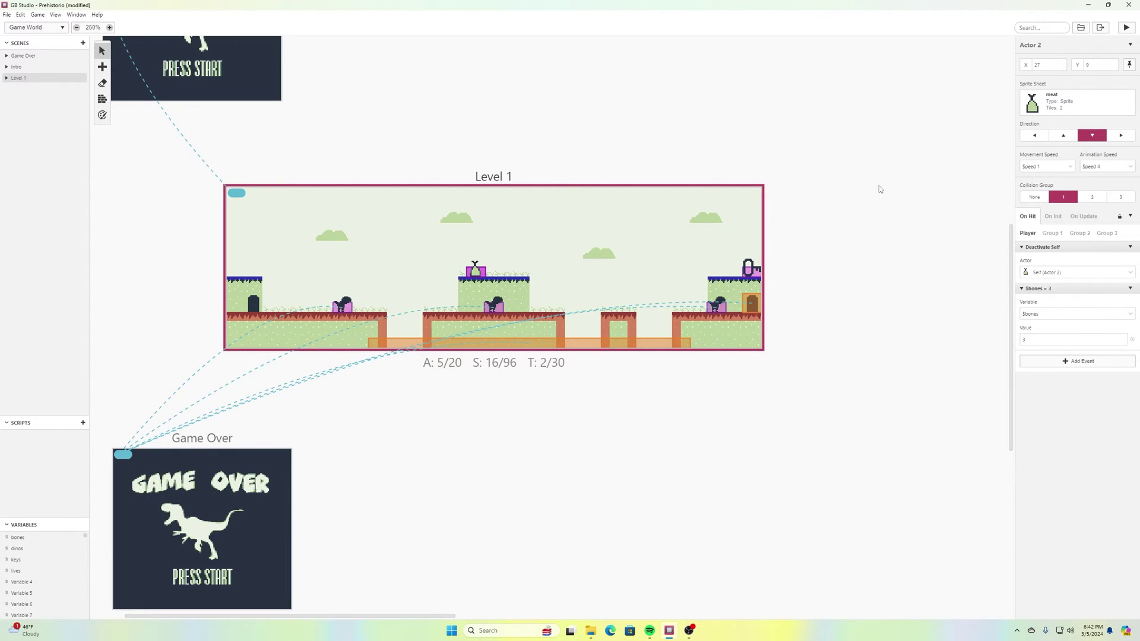
left_click(758, 277)
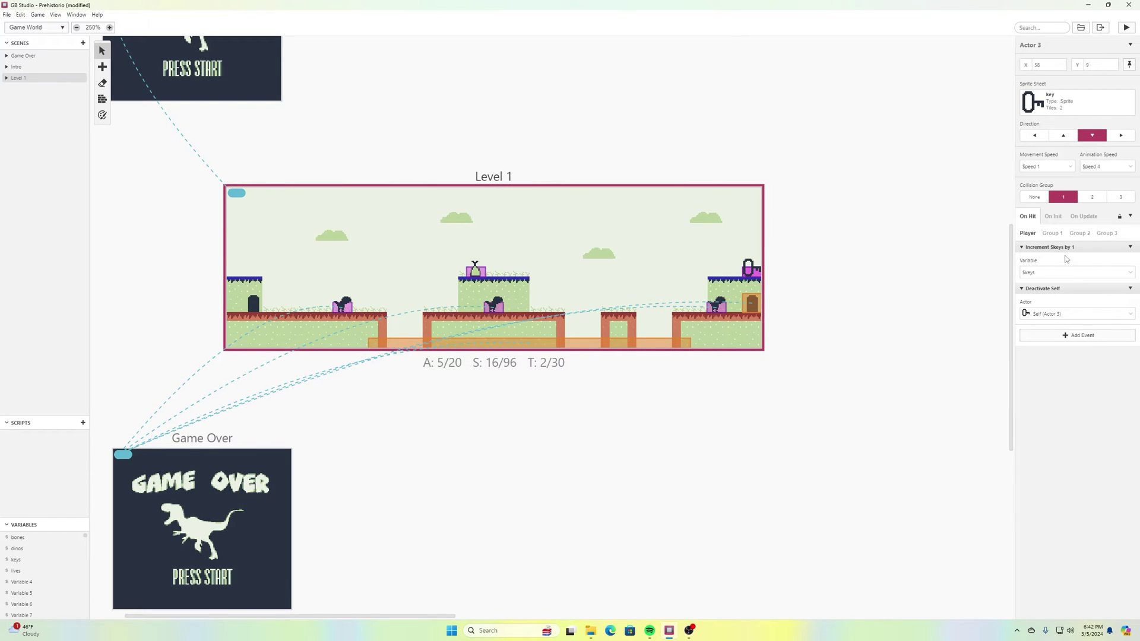
left_click(342, 310)
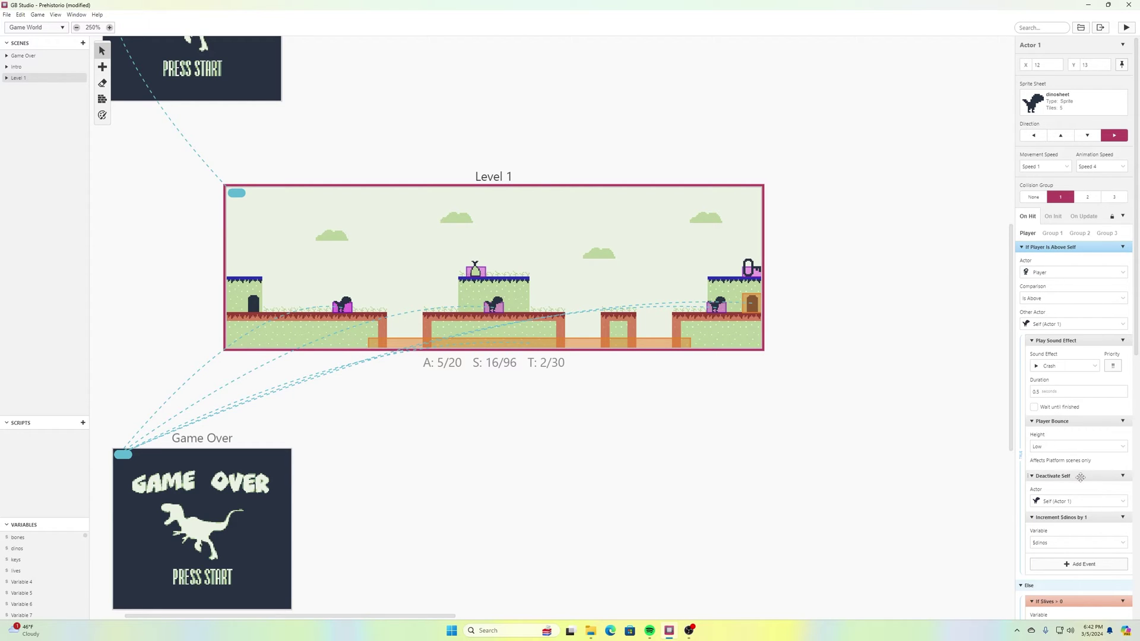
left_click(1122, 518)
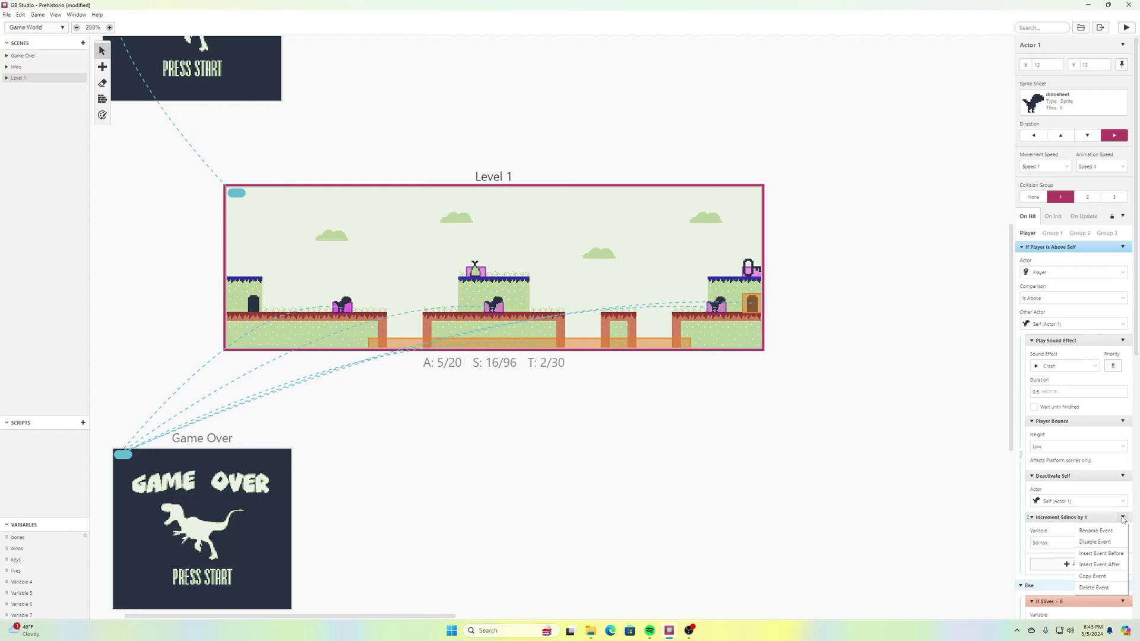
left_click(1109, 576)
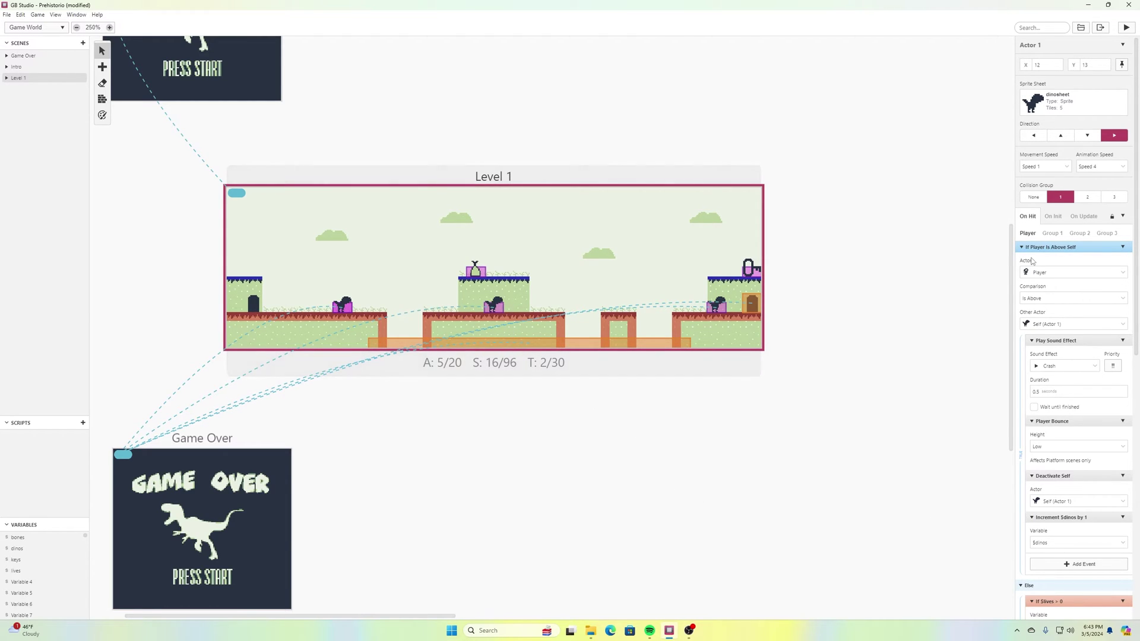
Paste Increment $dinos by 1 after Deactivate Self for Actors 4 and 5 in their Player hit scripts.
left_click(494, 310)
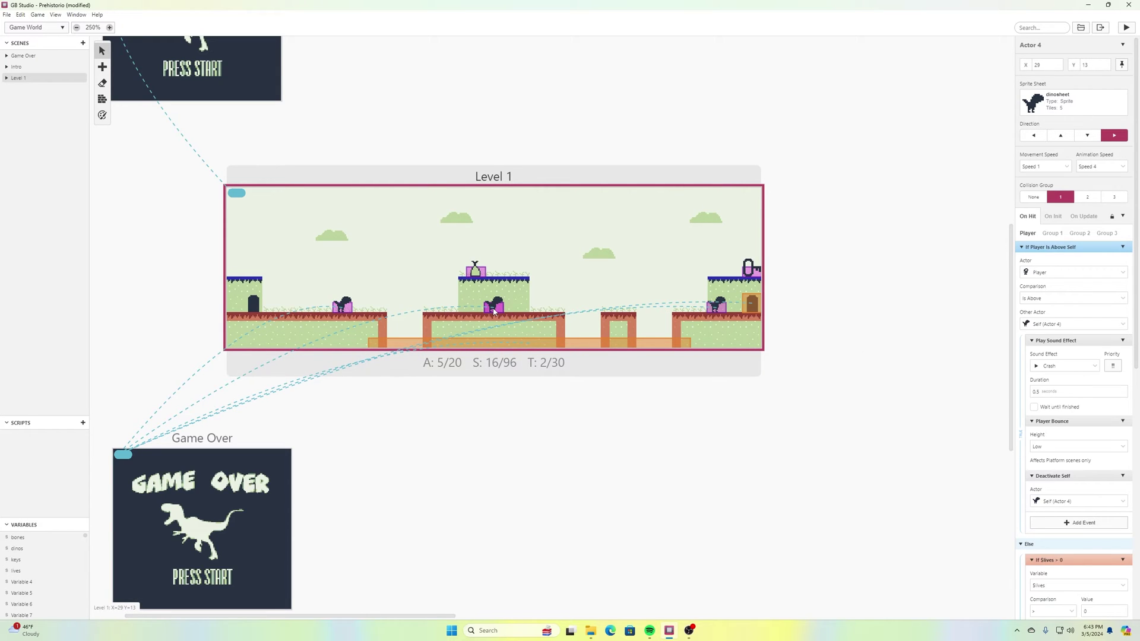
left_click(1123, 476)
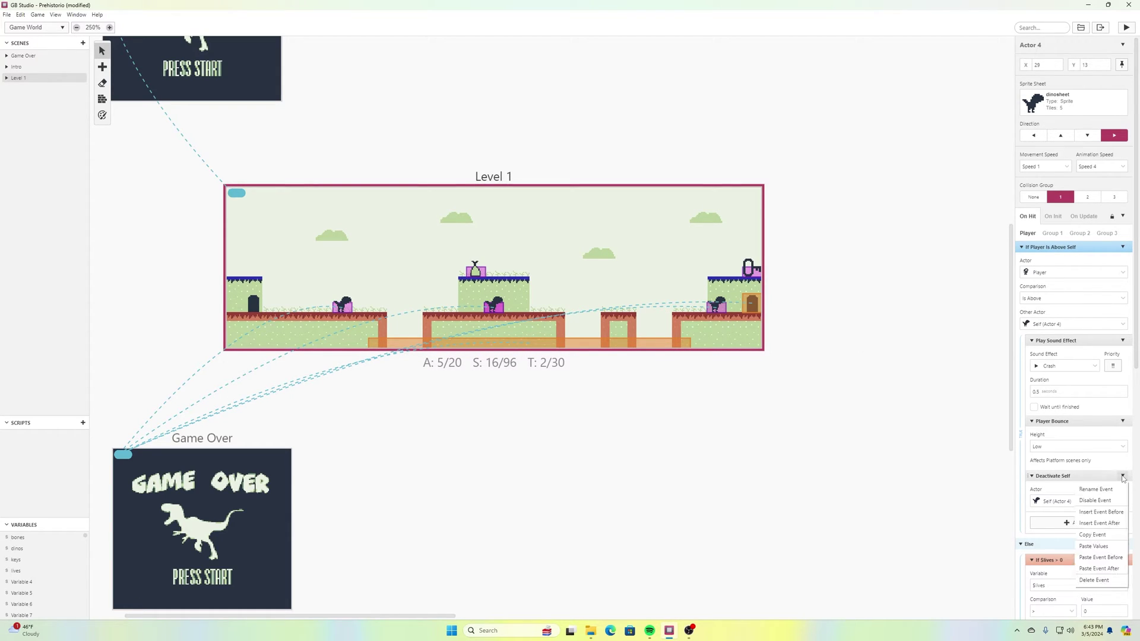
left_click(1098, 568)
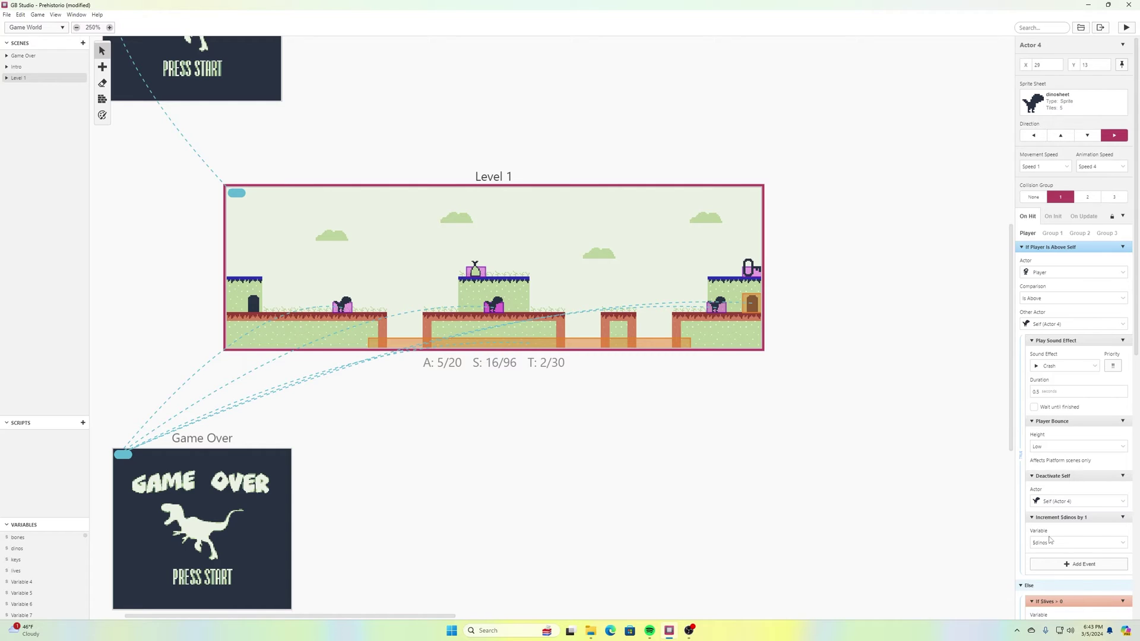
left_click(716, 307)
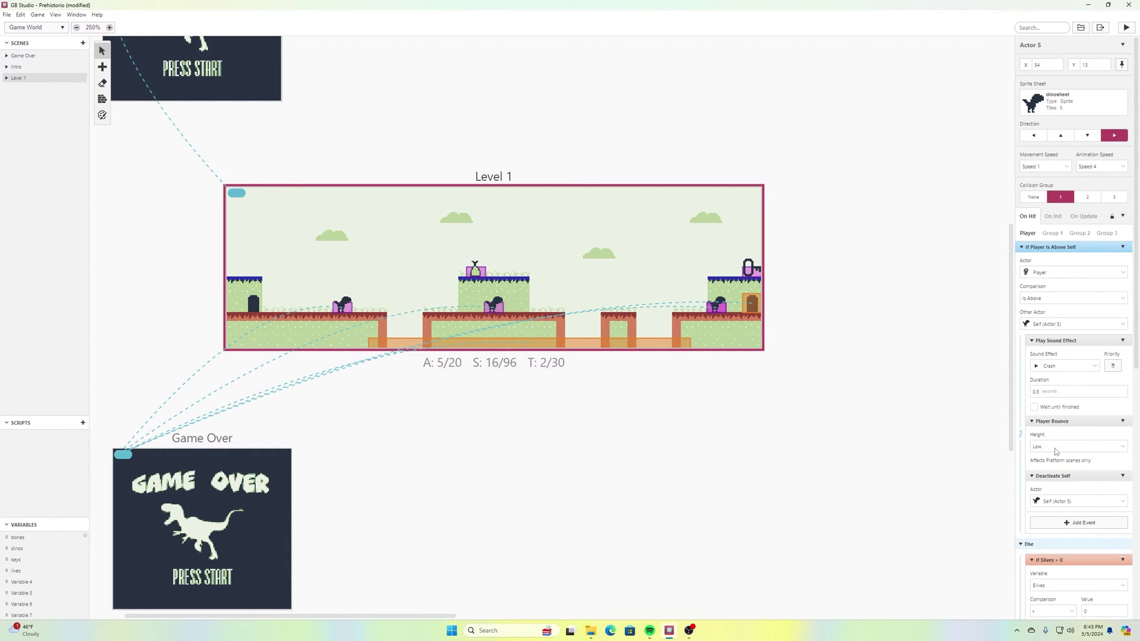
left_click(1124, 477)
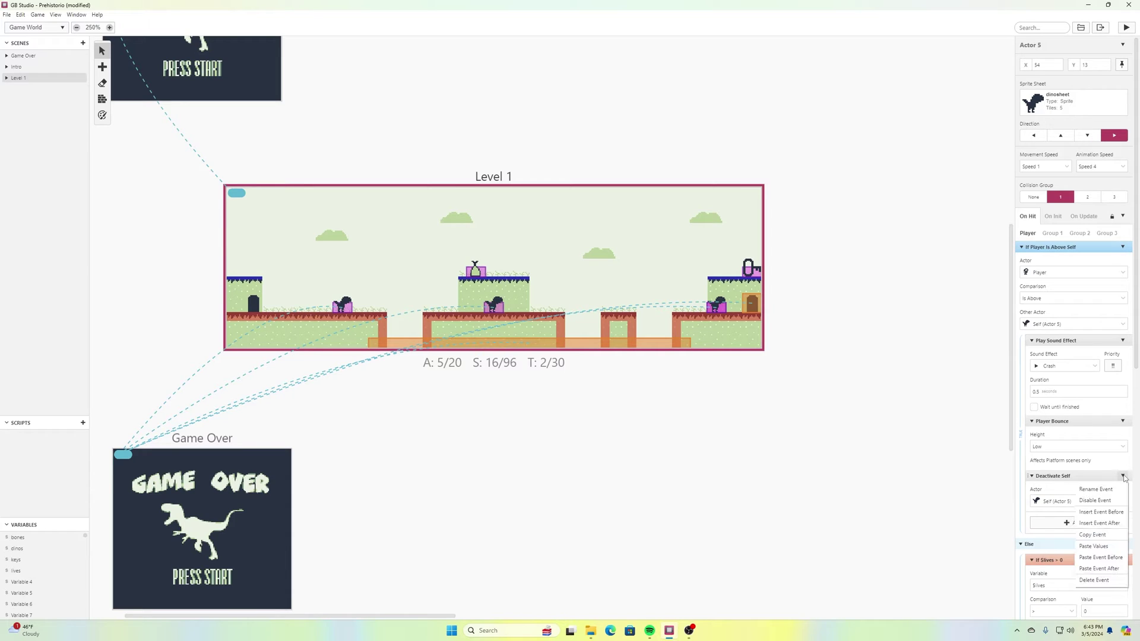
left_click(1115, 568)
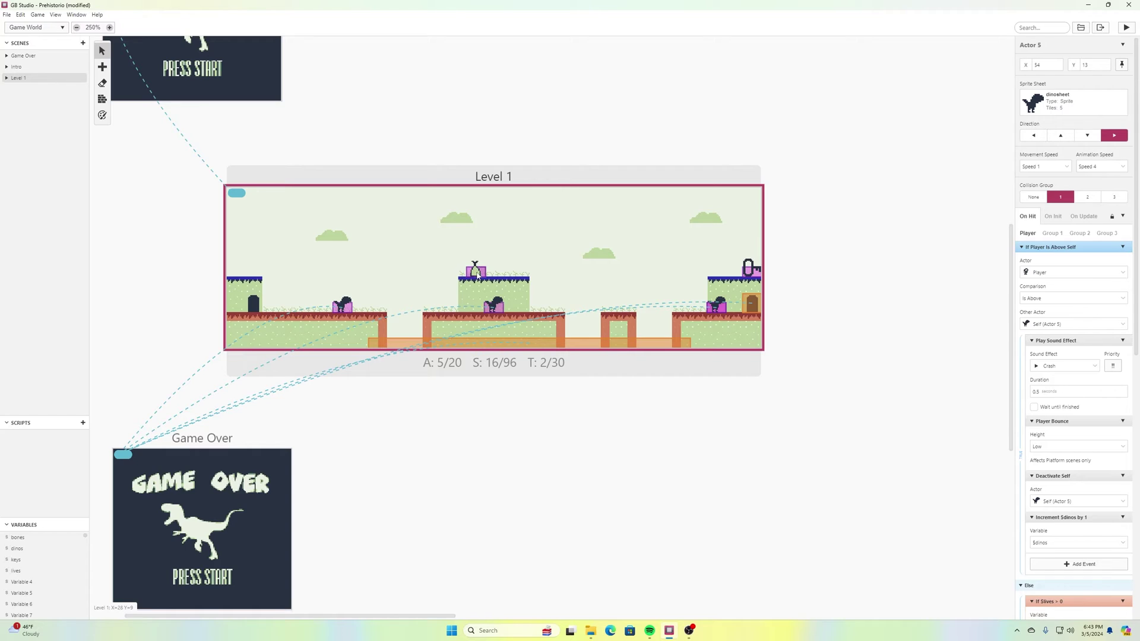
Paste the $dinos increment after Deactivate Self in the left and middle dinosaurs' Group 3 hit scripts.
left_click(348, 311)
left_click(1106, 233)
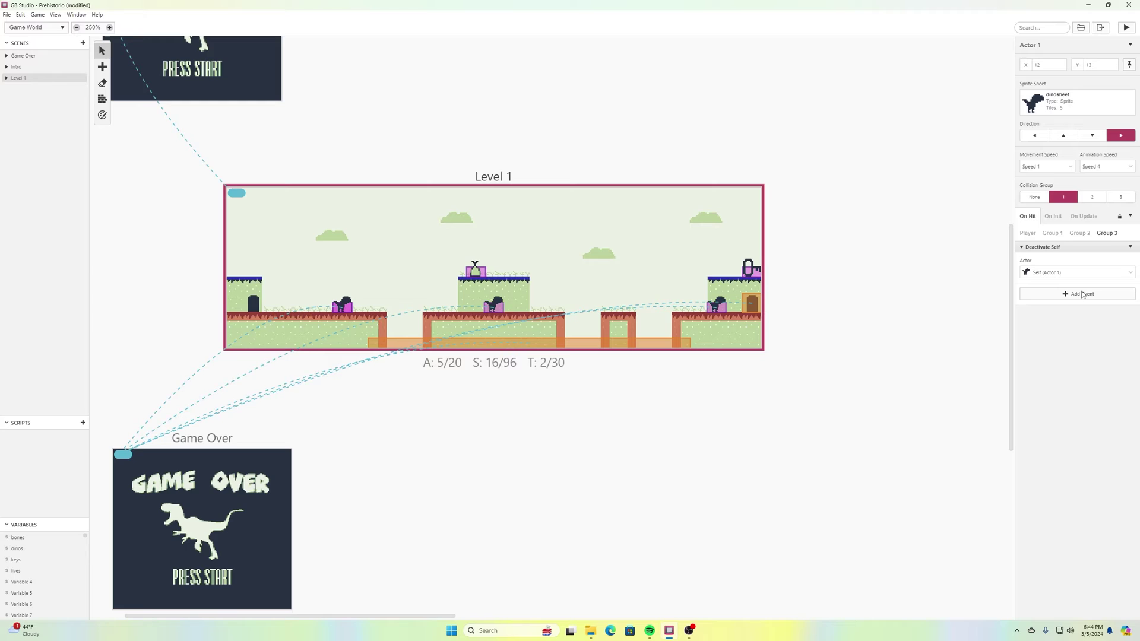
left_click(1130, 247)
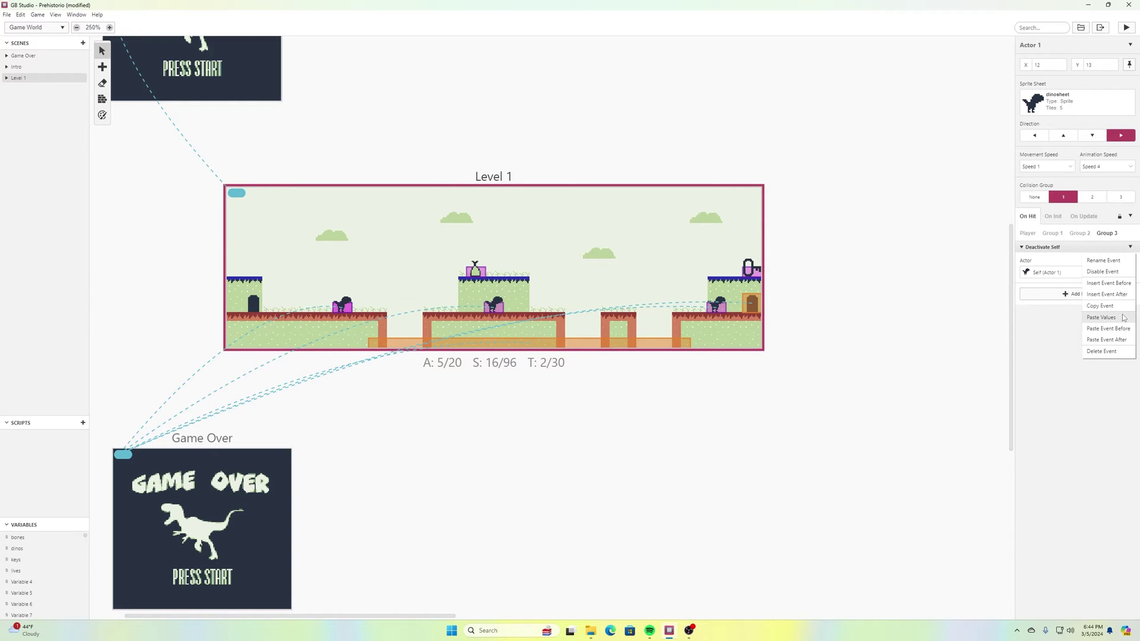
left_click(1124, 340)
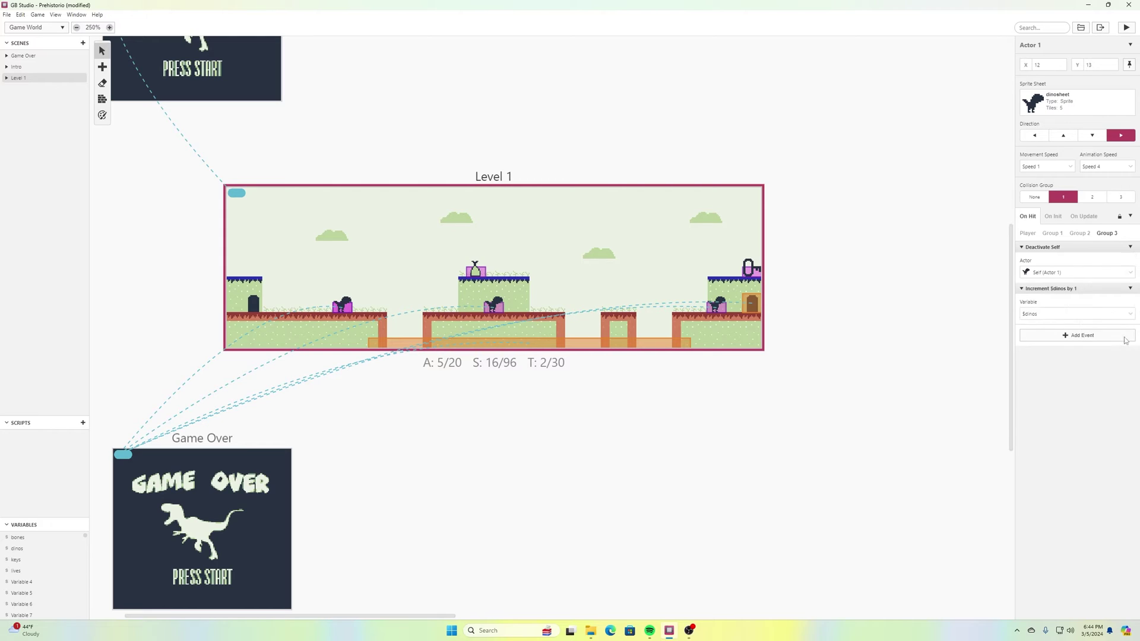
left_click(490, 310)
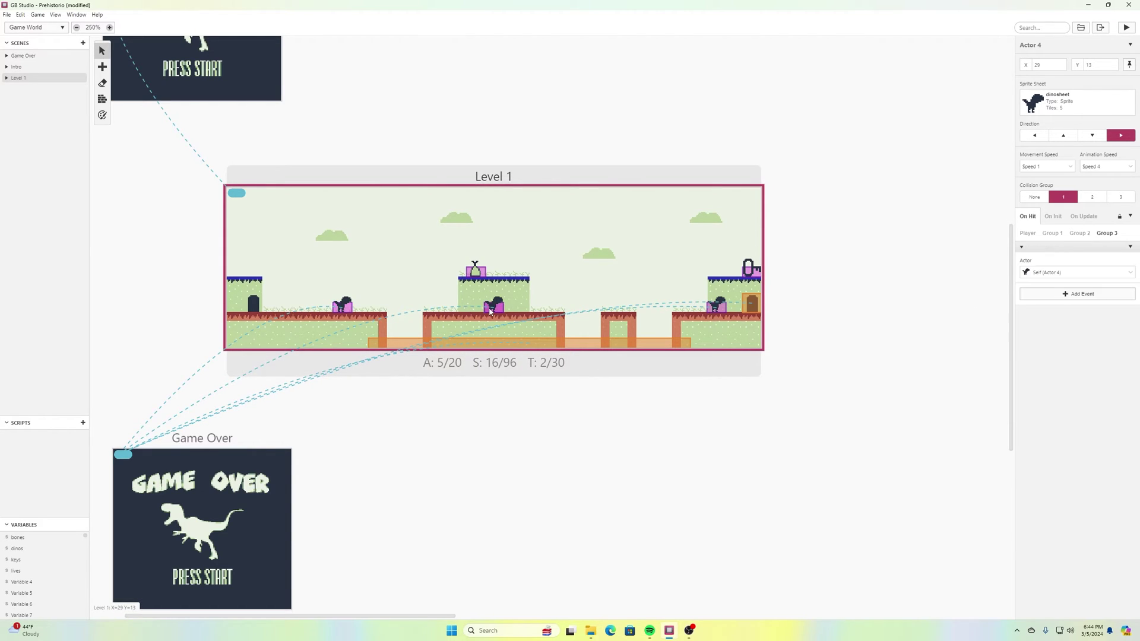
left_click(1130, 247)
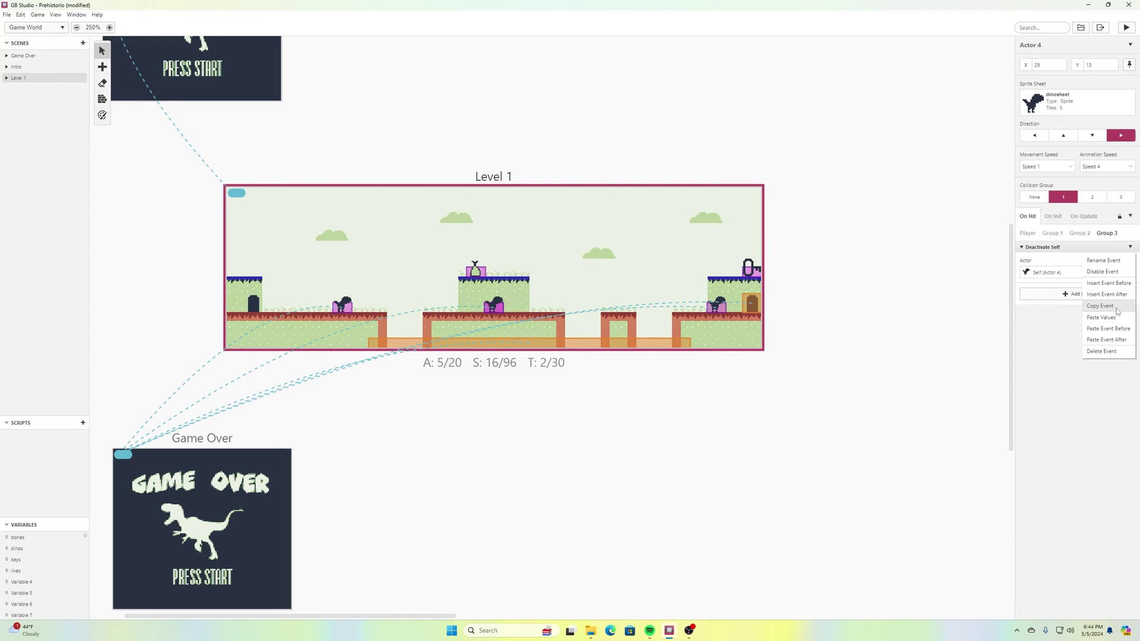
left_click(1105, 340)
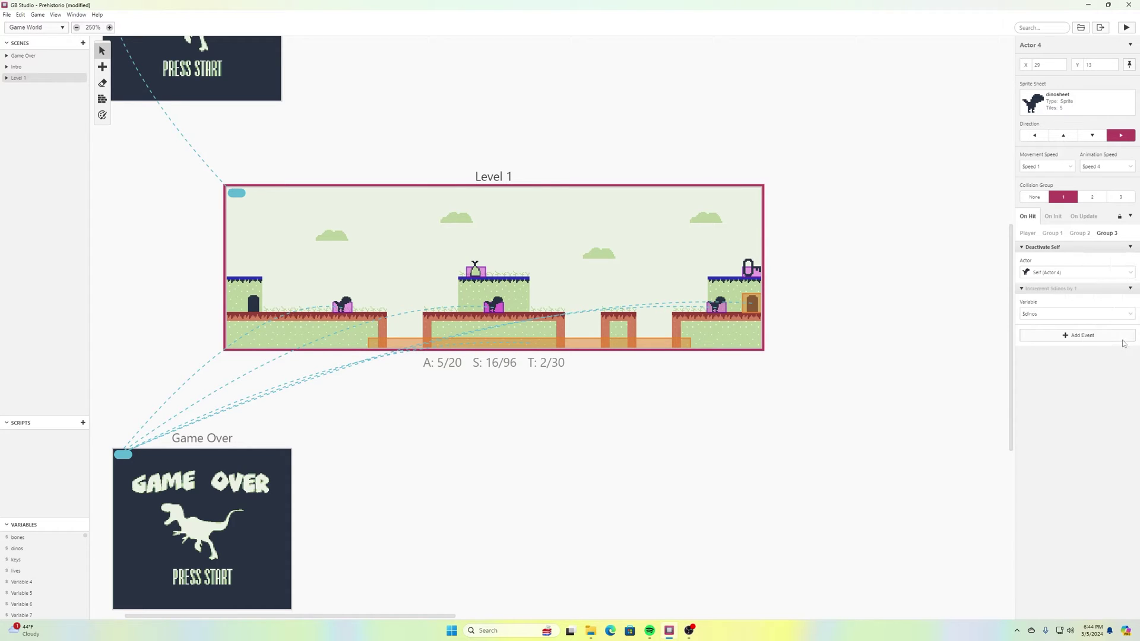
Paste the same increment into the right dinosaur's Group 3 hit script and save the project.
left_click(717, 308)
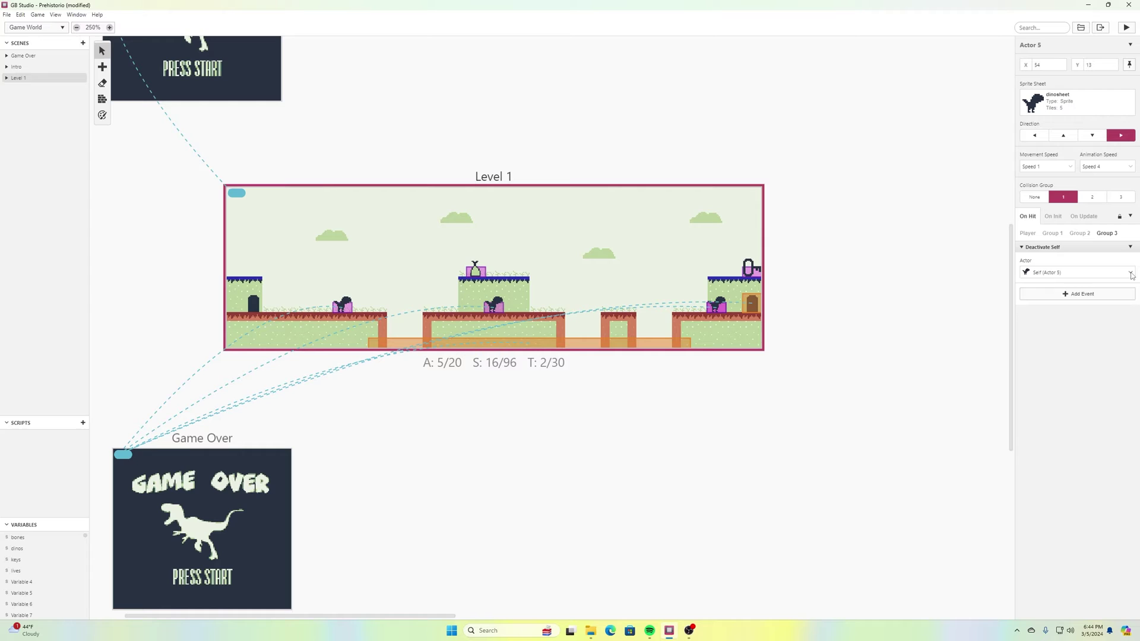
left_click(1132, 274)
left_click(1131, 274)
left_click(1130, 247)
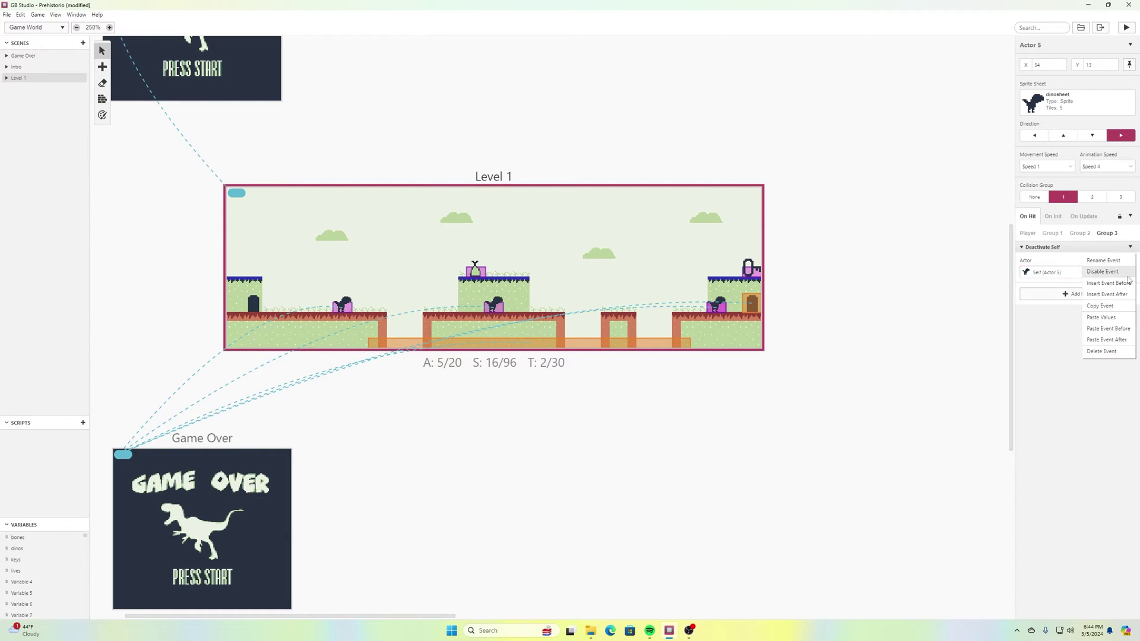
left_click(1121, 341)
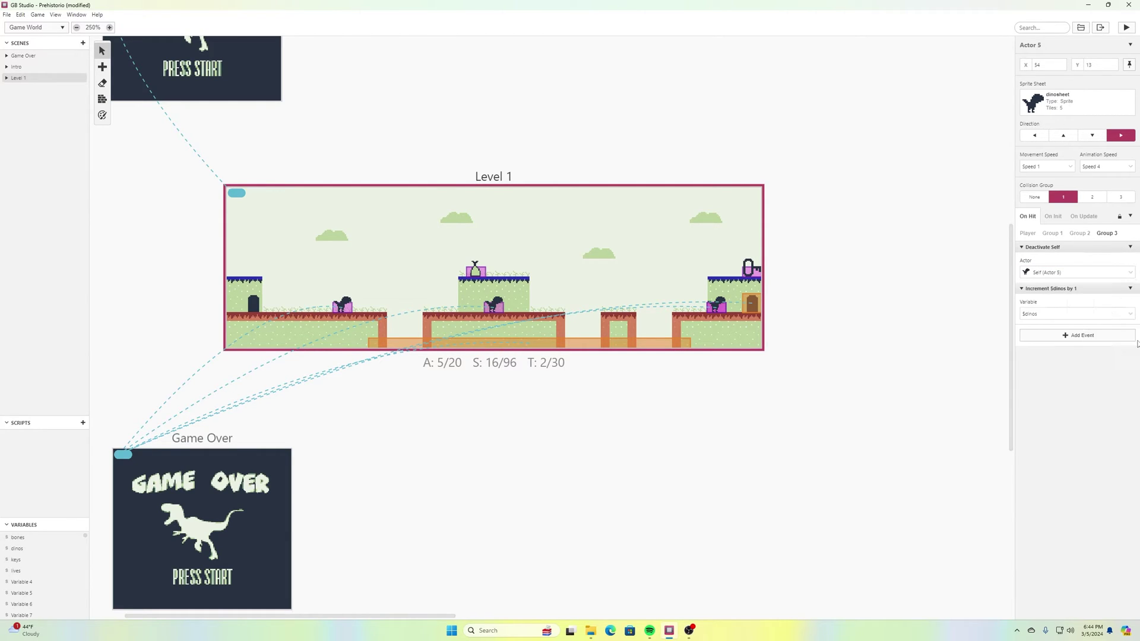
left_click(6, 15)
left_click(27, 58)
Add a Variable Set To Value event setting $dinos to 0 in Level 1's On Init script.
left_click(413, 216)
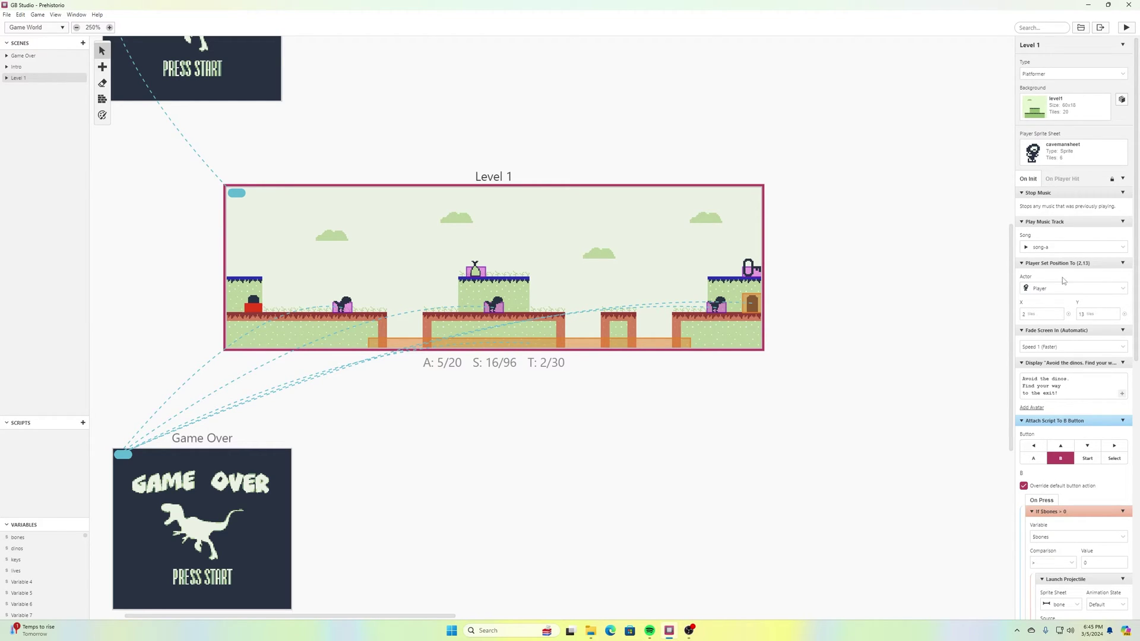
scroll(1062, 281, "down", 8)
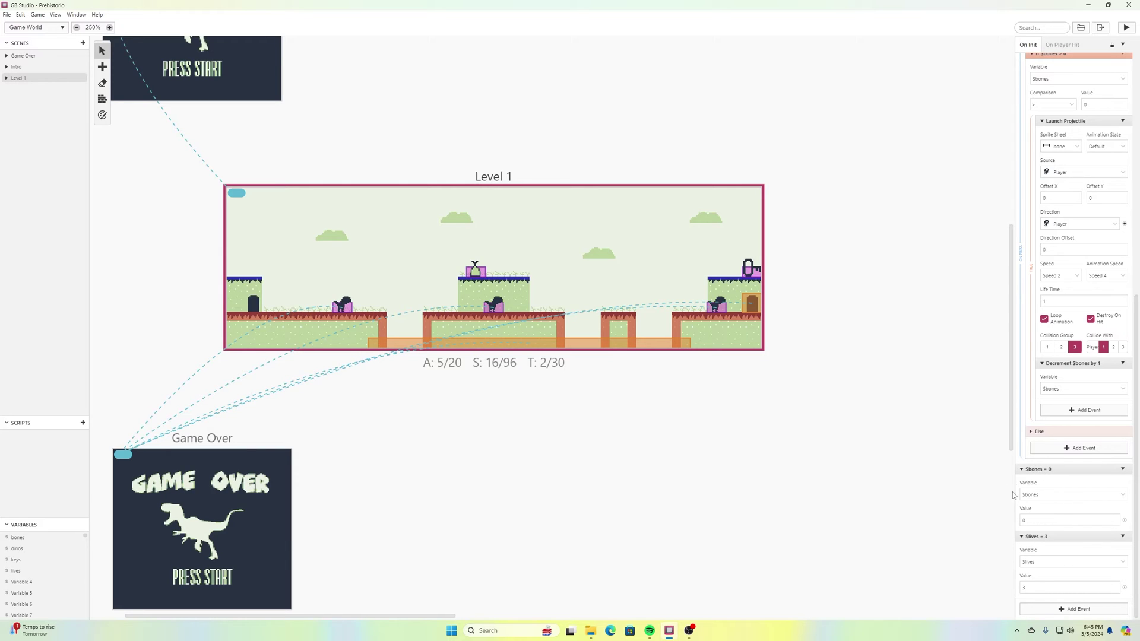
left_click(1075, 611)
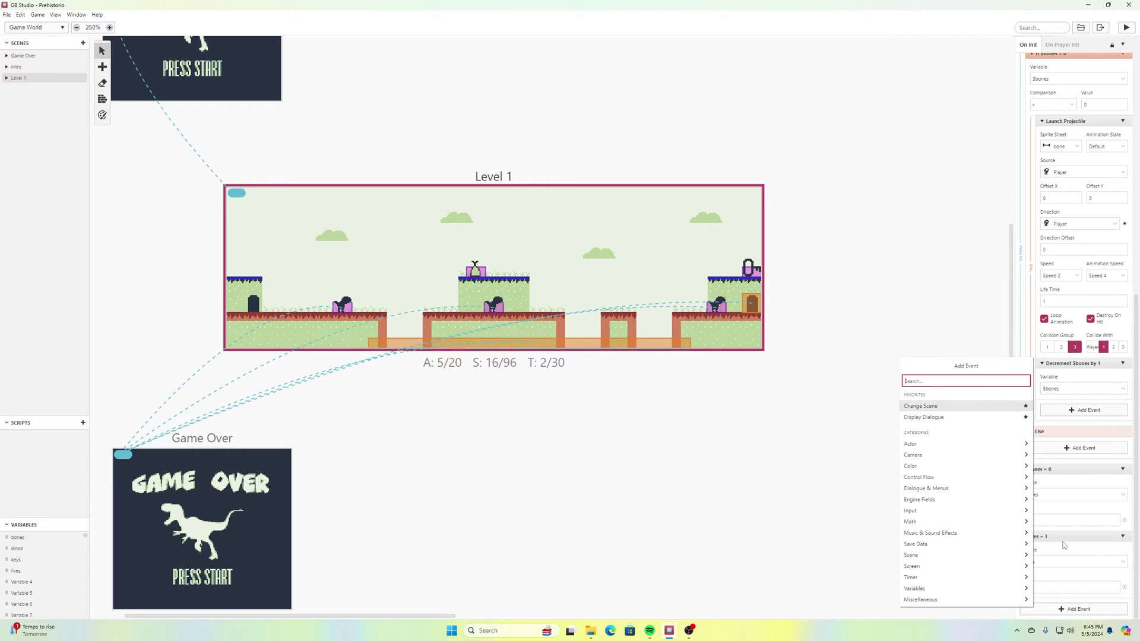
type("variable value")
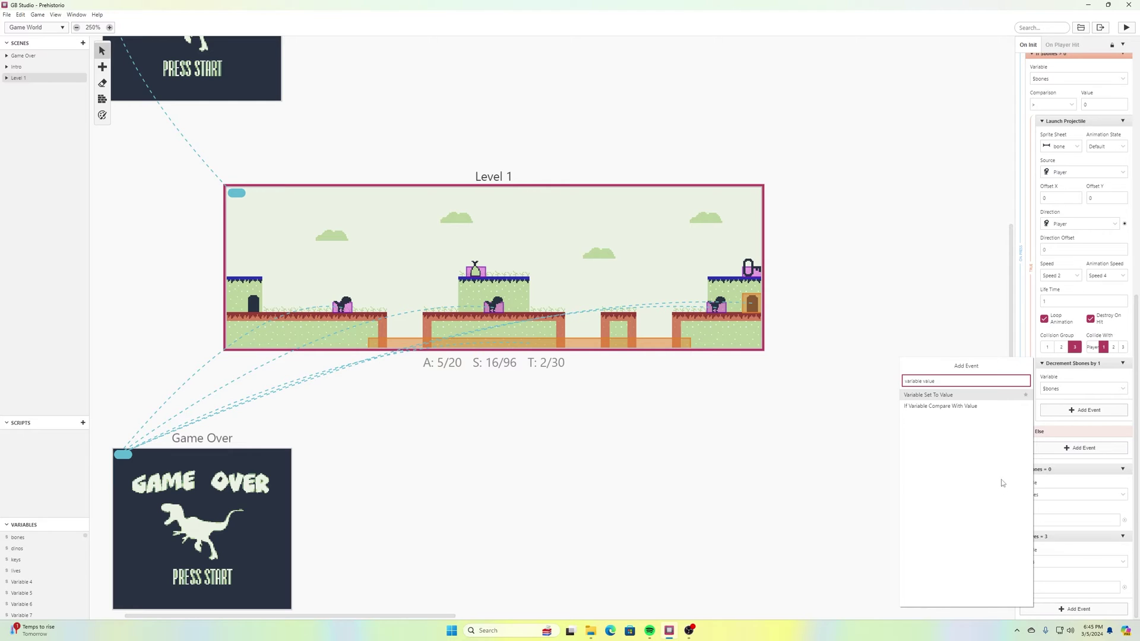
left_click(928, 399)
left_click(929, 399)
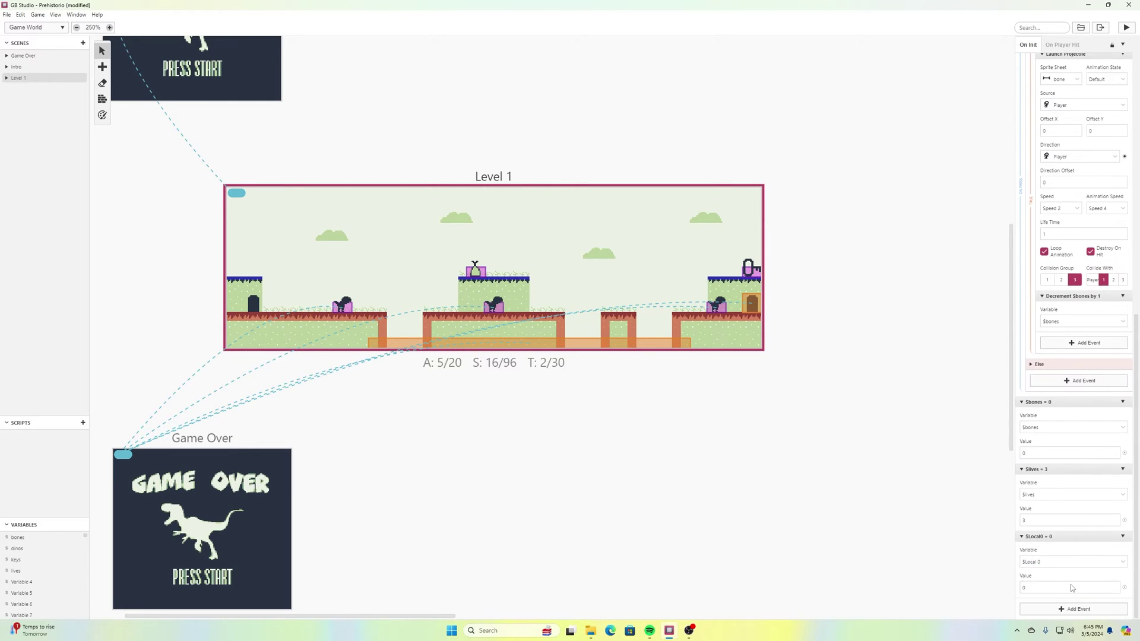
left_click(1120, 564)
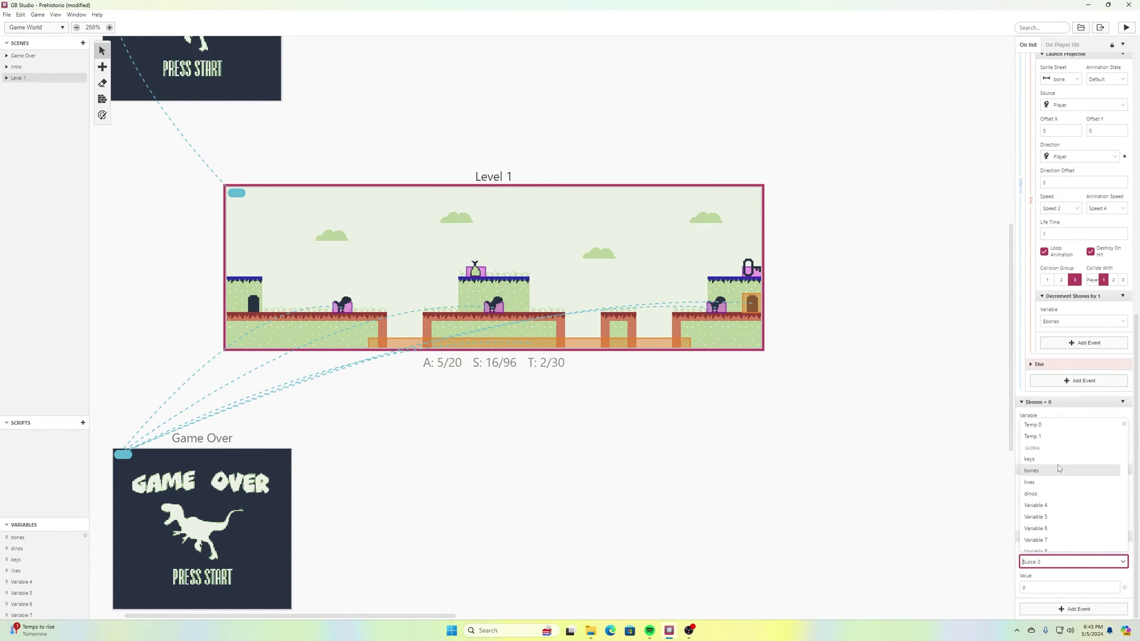
left_click(1040, 493)
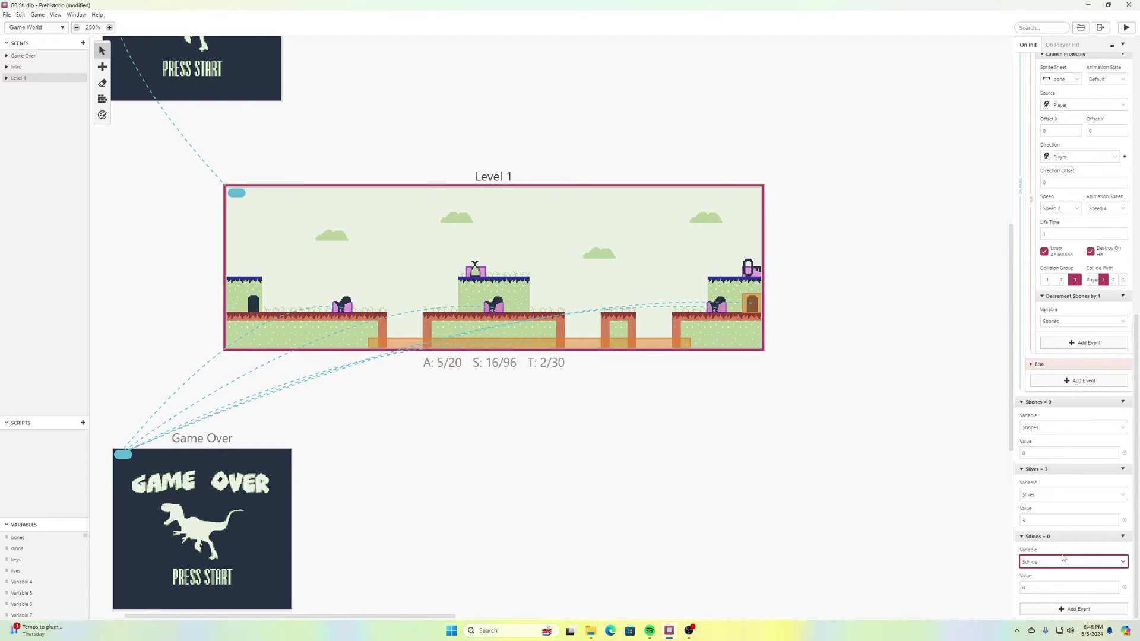
left_click(1072, 610)
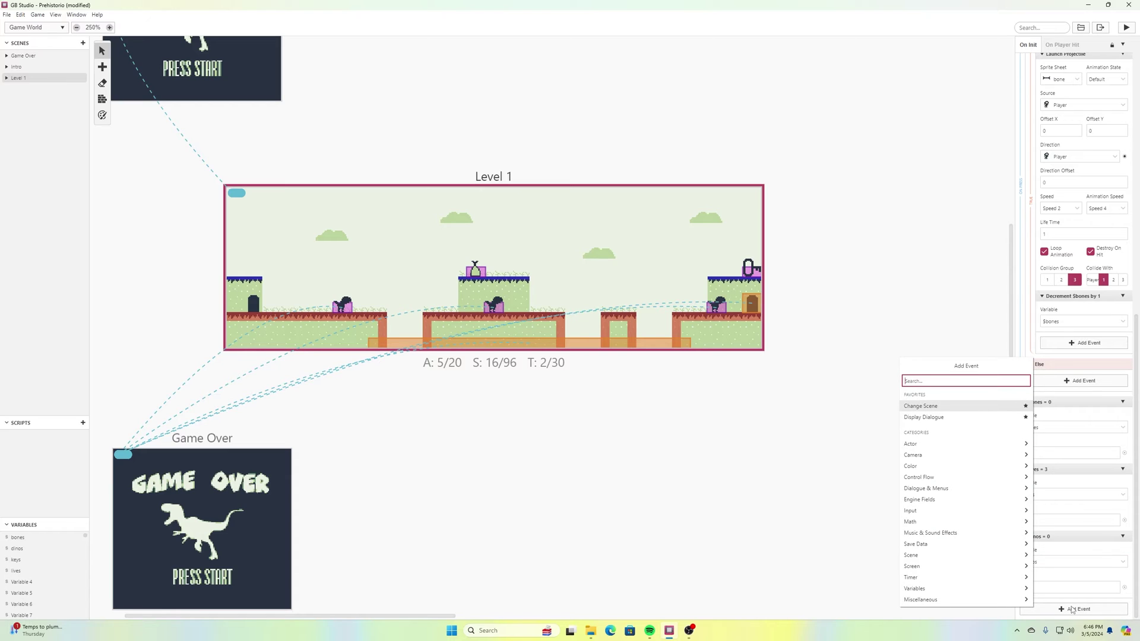
Add an Attach Script To Button event for the Start button only, with B deselected.
type("button")
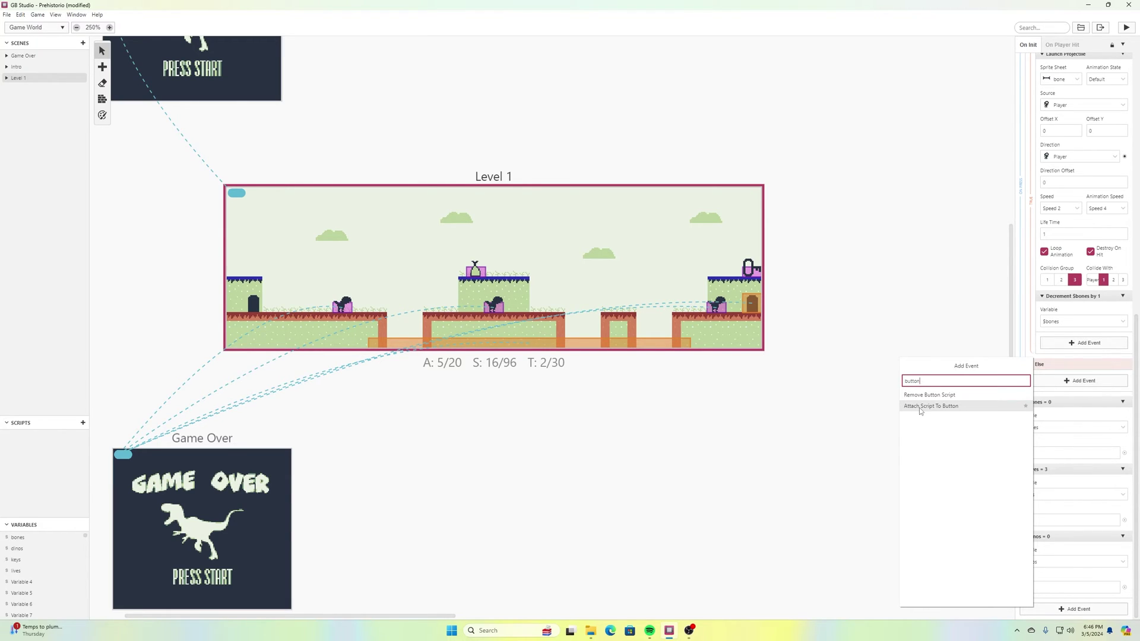
left_click(920, 409)
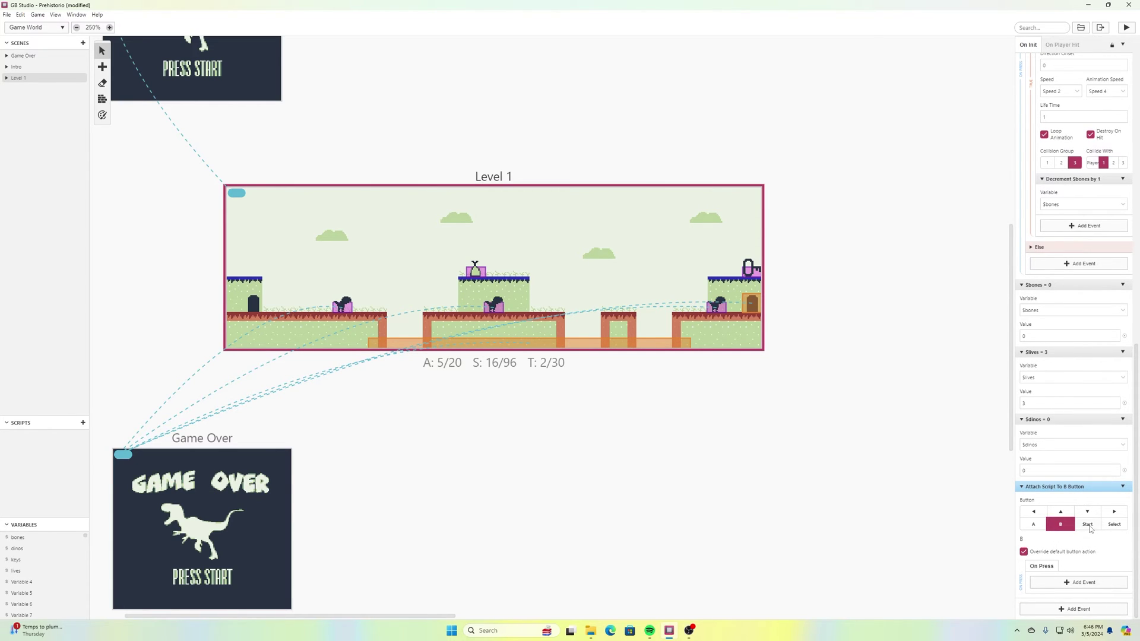
left_click(1089, 525)
left_click(1060, 524)
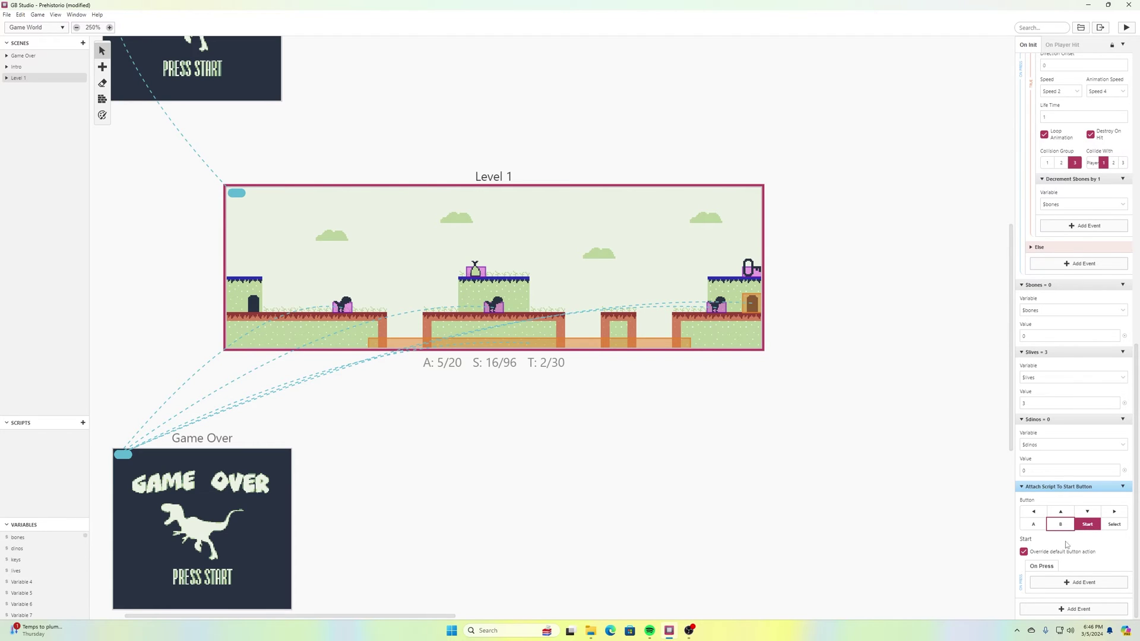
Add a Display Dialogue to Start's On Press reading 'Game Paused...' and 'Dinos:$dinos'.
left_click(1087, 582)
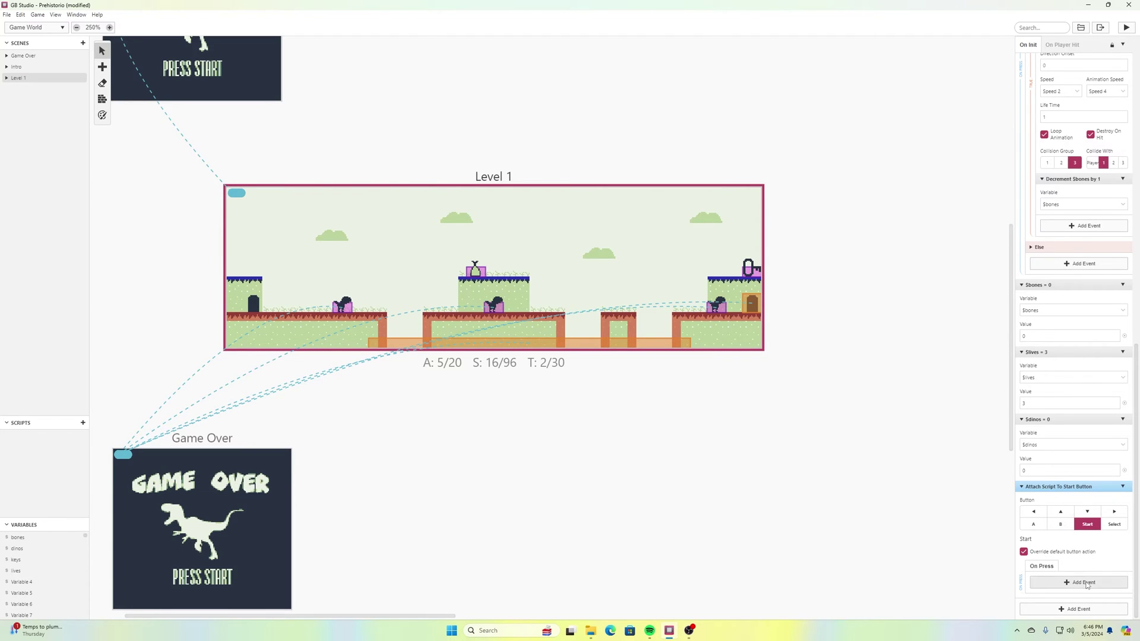
type("dialo")
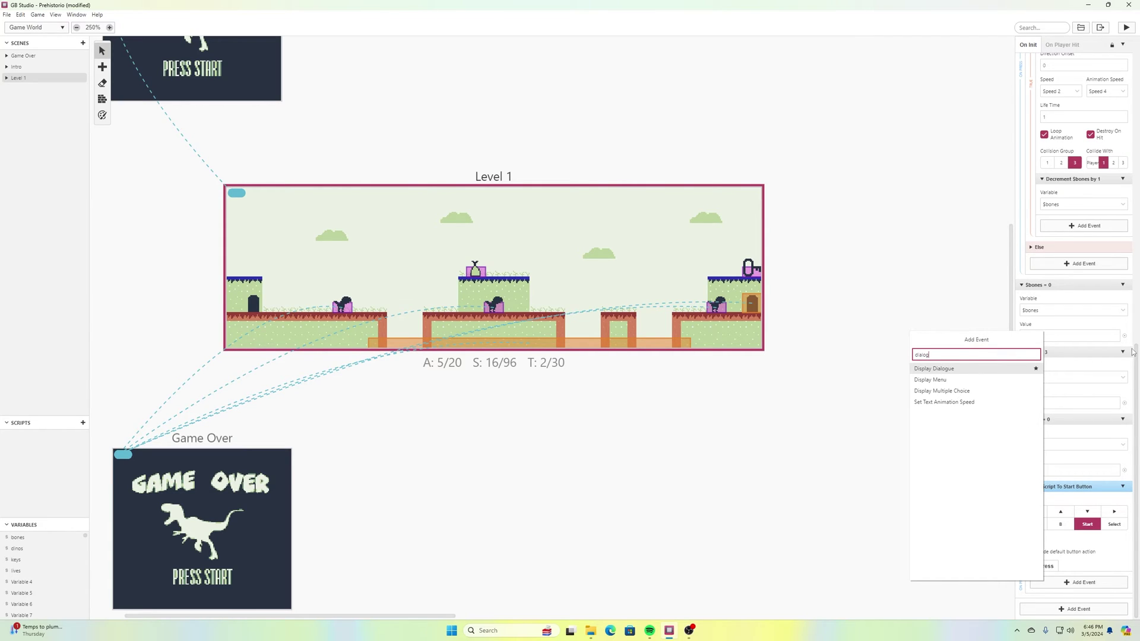
type("g")
left_click(974, 369)
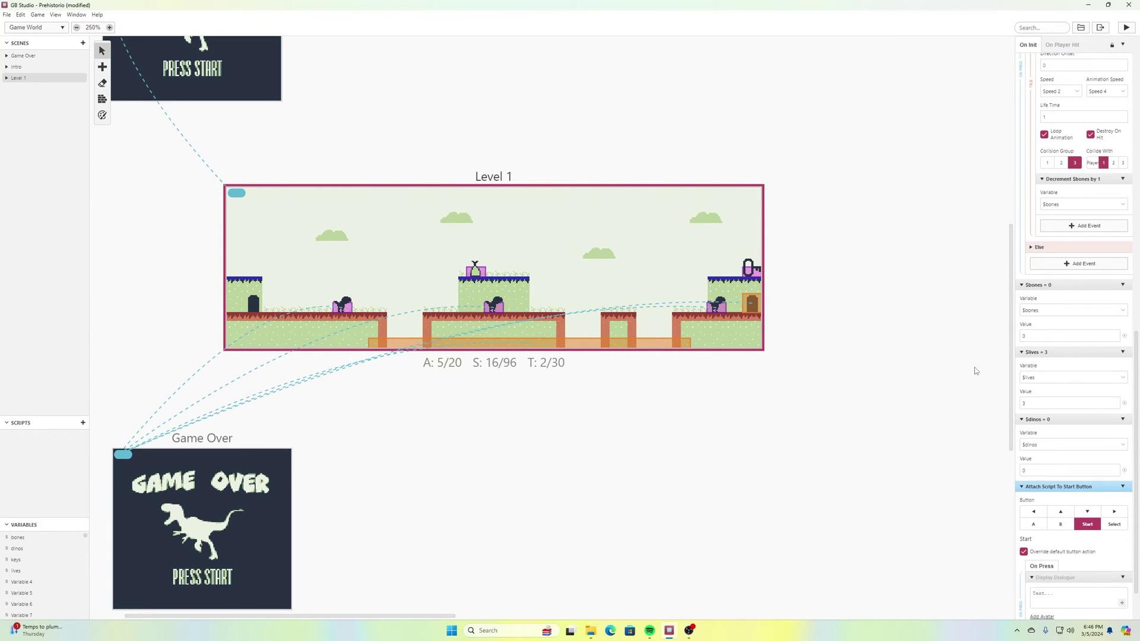
scroll(1057, 512, "down", 1)
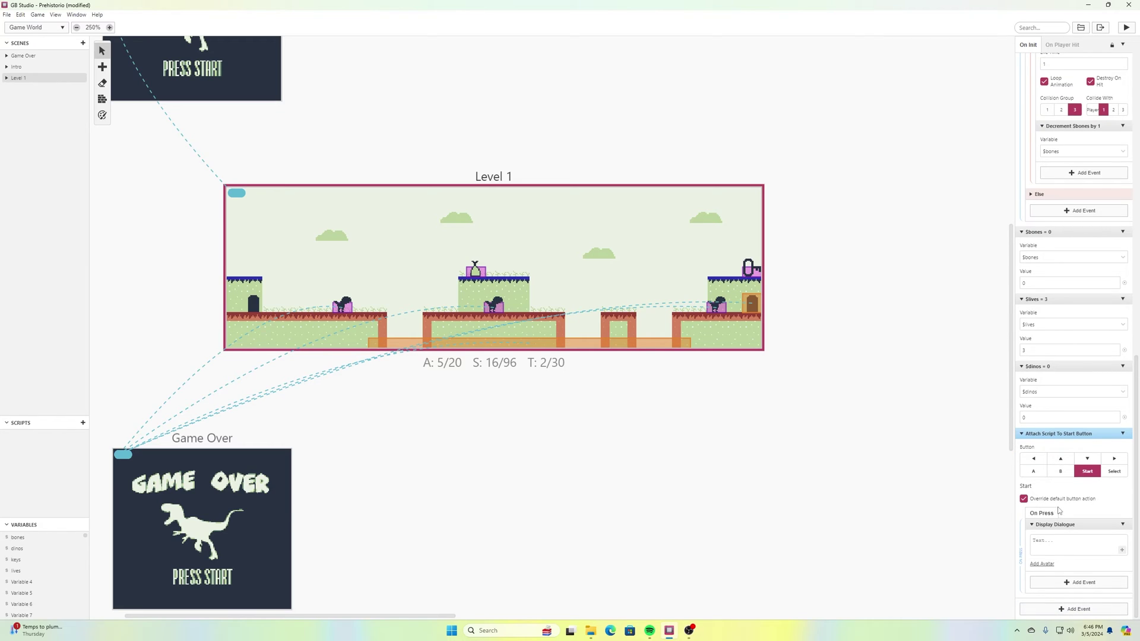
left_click(1058, 545)
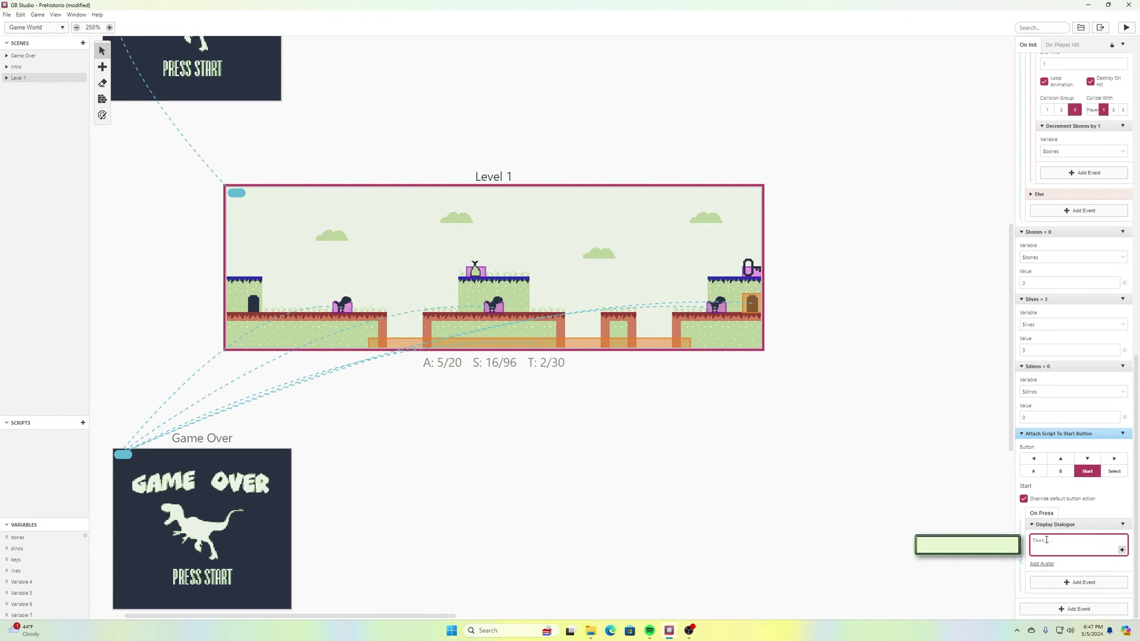
type("P")
key("BackSpace")
type("Game ")
type("Paus")
type("nos:")
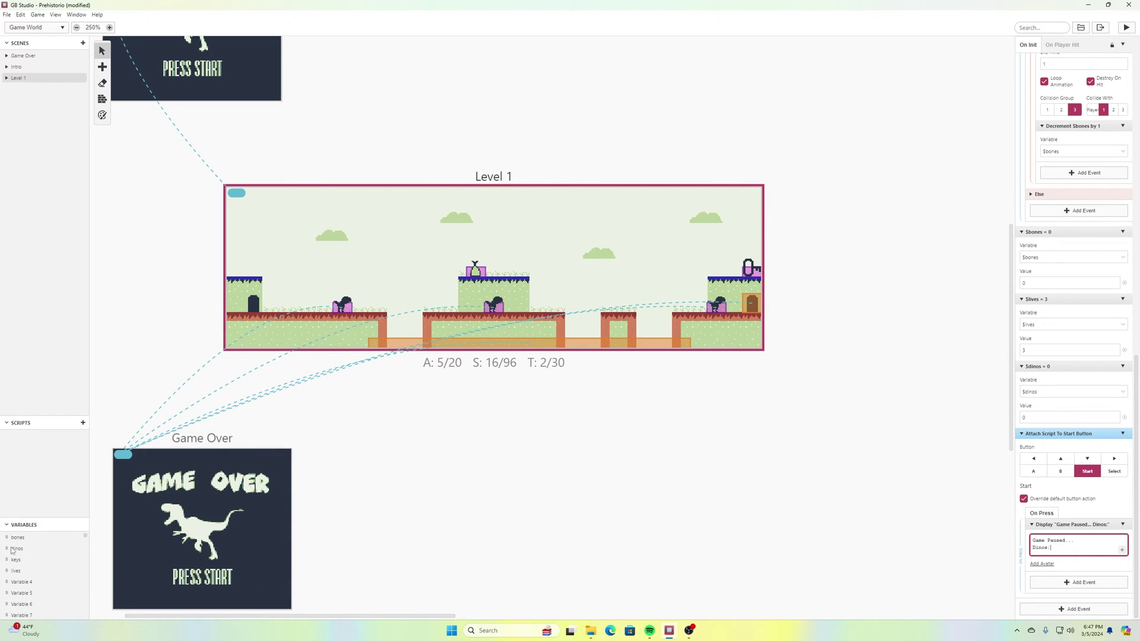
type("$")
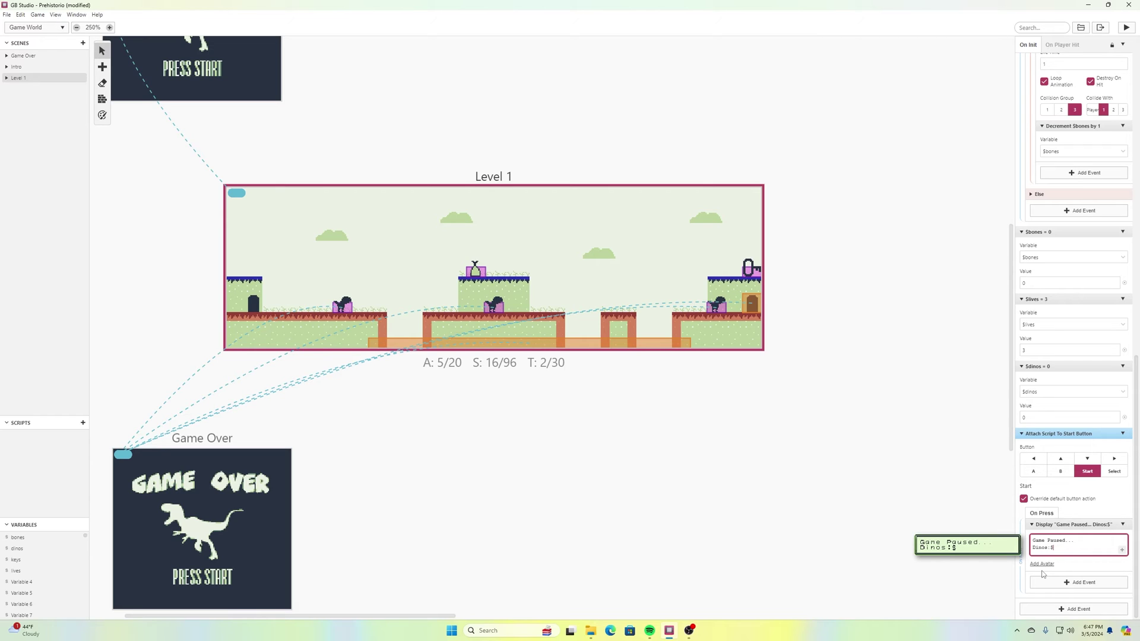
type("din")
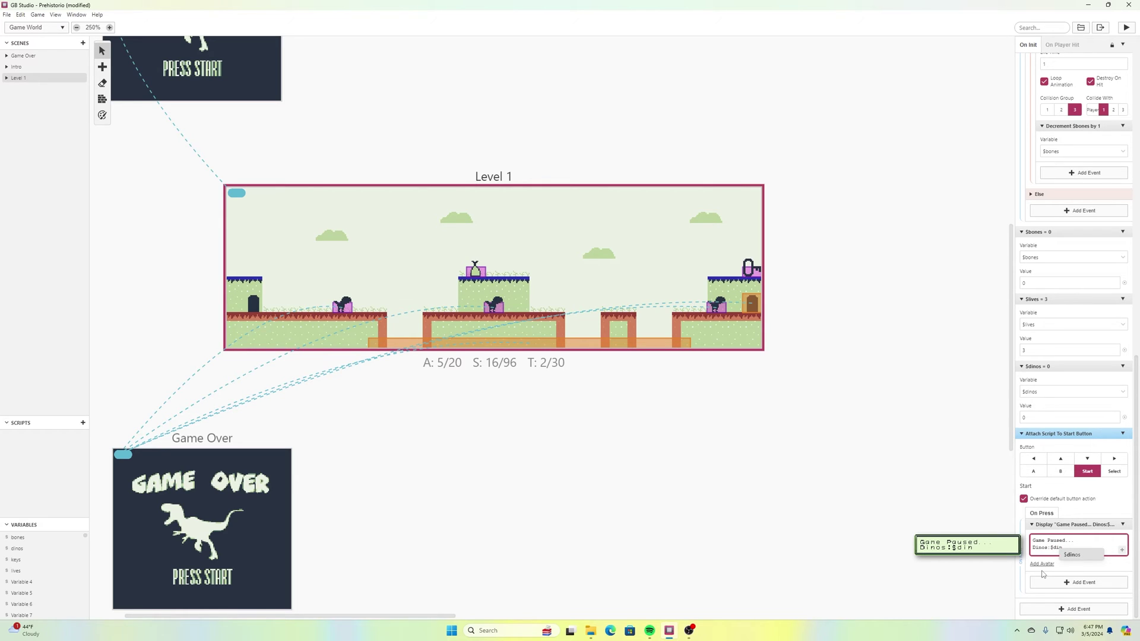
left_click(1072, 556)
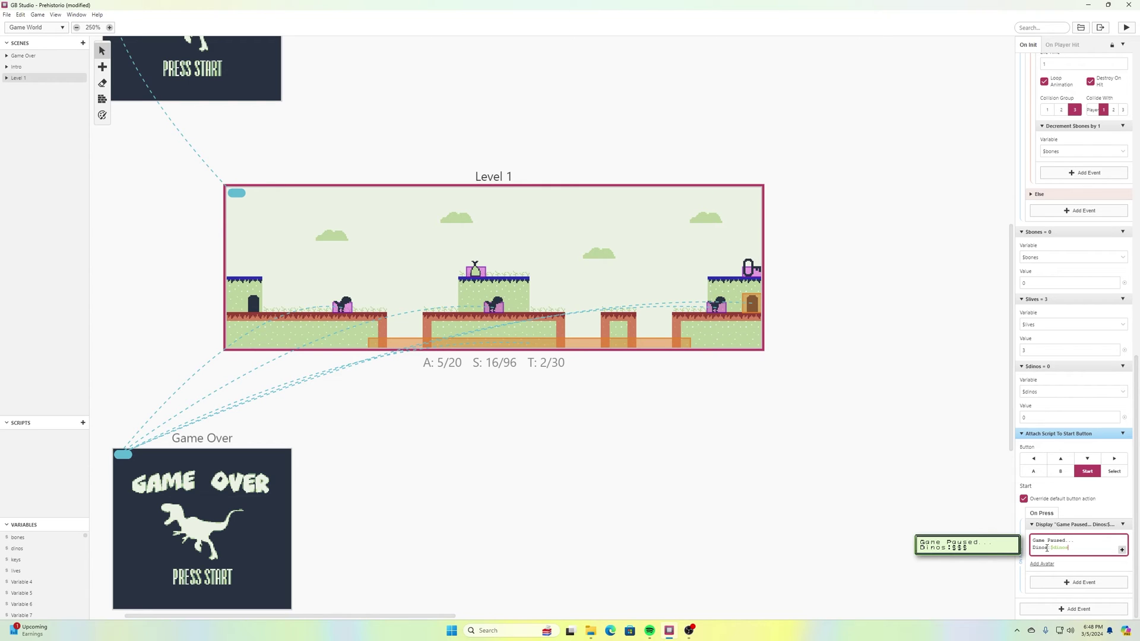
Add a 'Keys:$keys' line to the pause dialogue and preview the text.
key("Return")
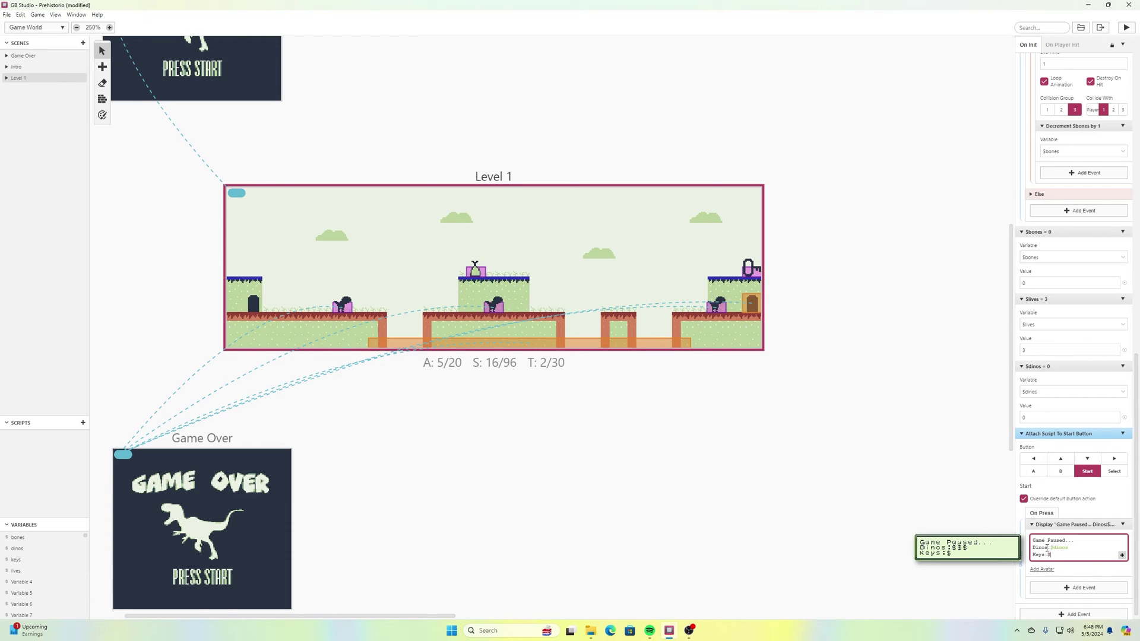
type("ke")
left_click(1075, 562)
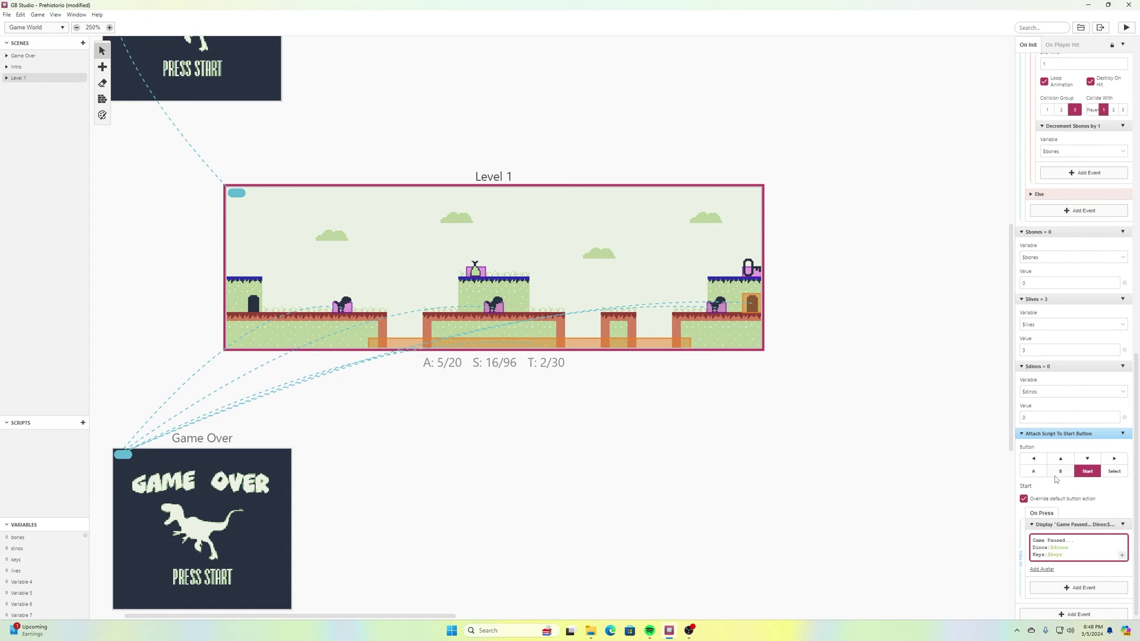
left_click(1045, 558)
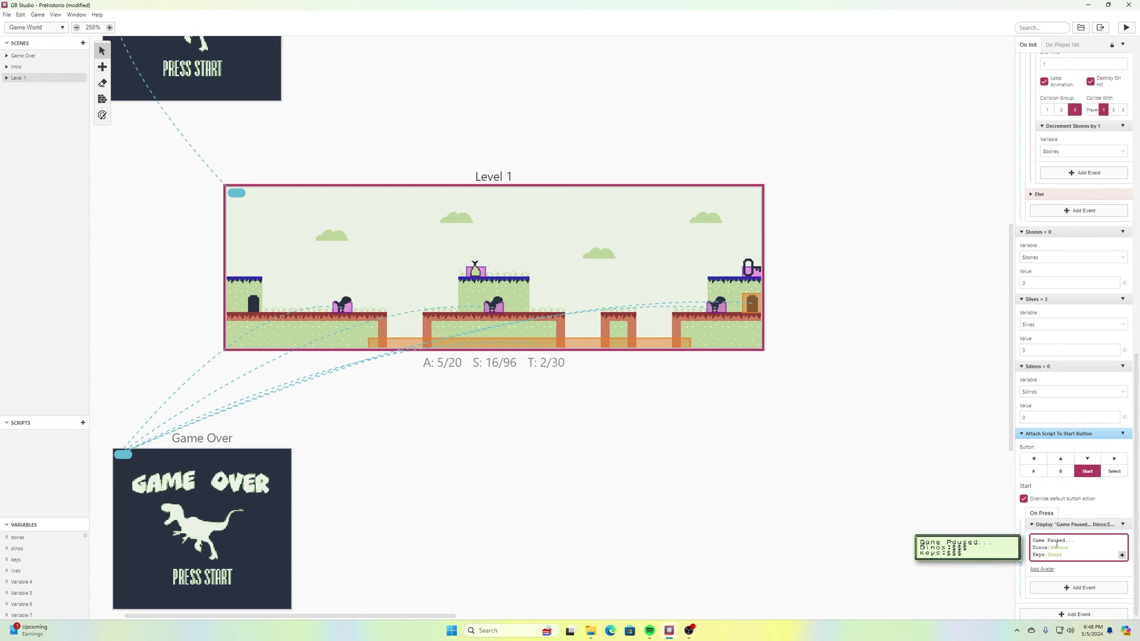
left_click(1032, 517)
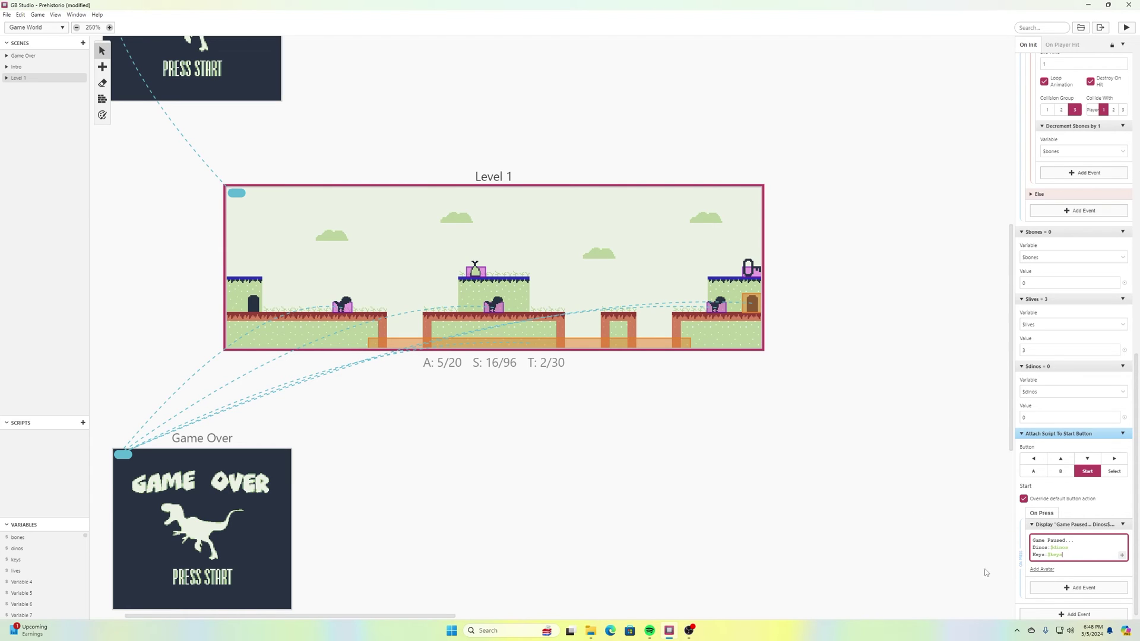
left_click(1118, 554)
Save the Prehistorio project and run it in a playtest window.
mouse_move(1059, 544)
left_click(8, 16)
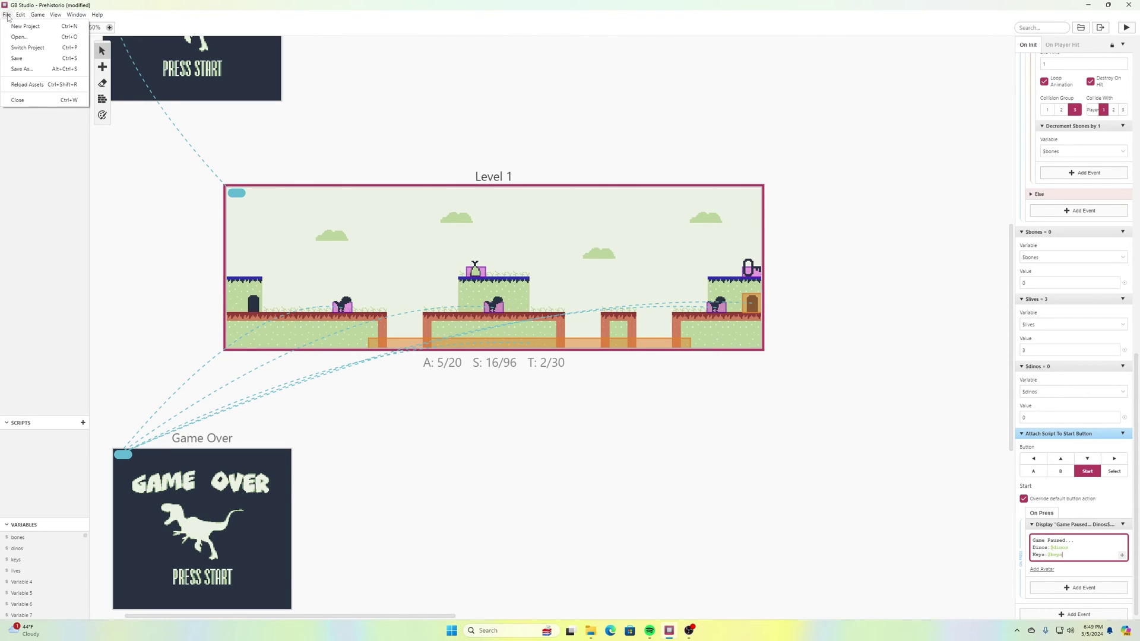
left_click(18, 59)
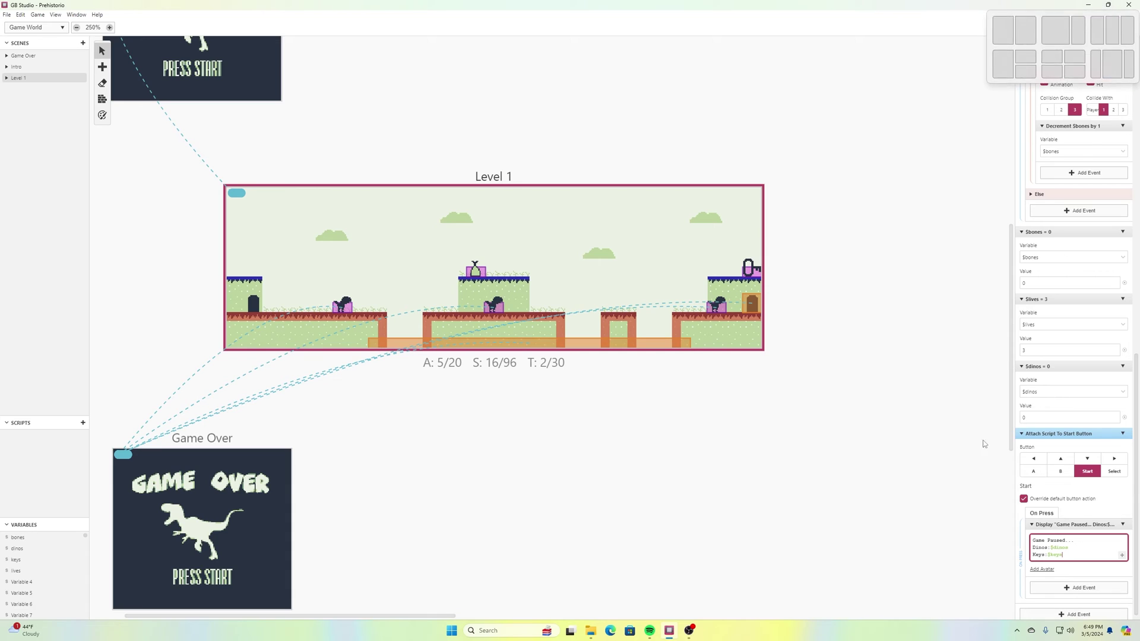
left_click(1127, 28)
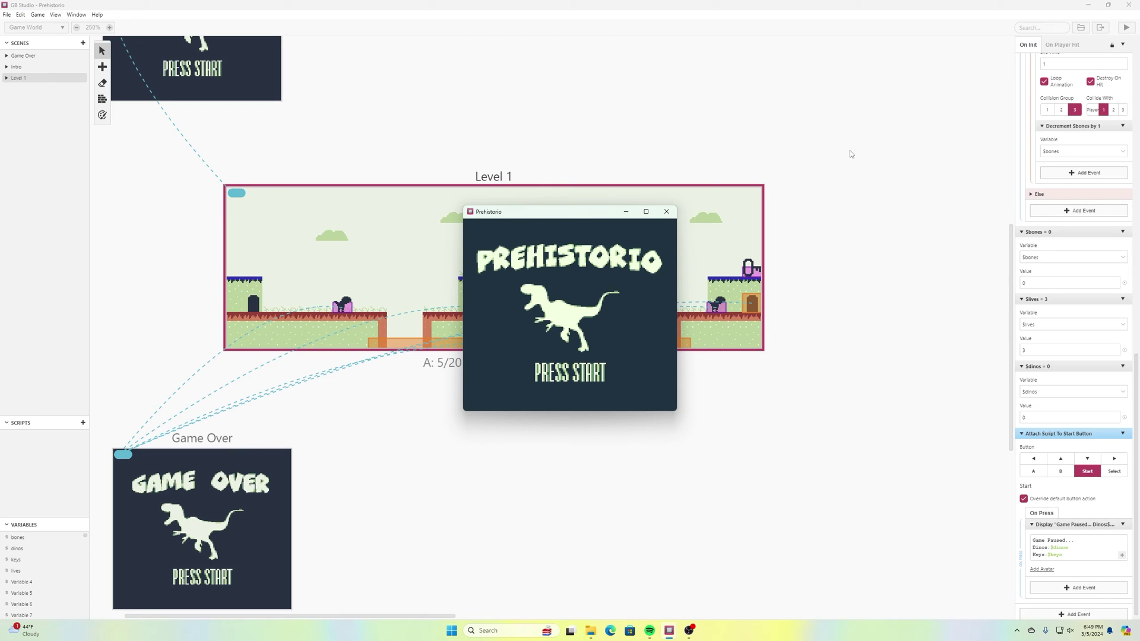
Start the game, dismiss the opening message and jump the player toward the dino.
key("Return")
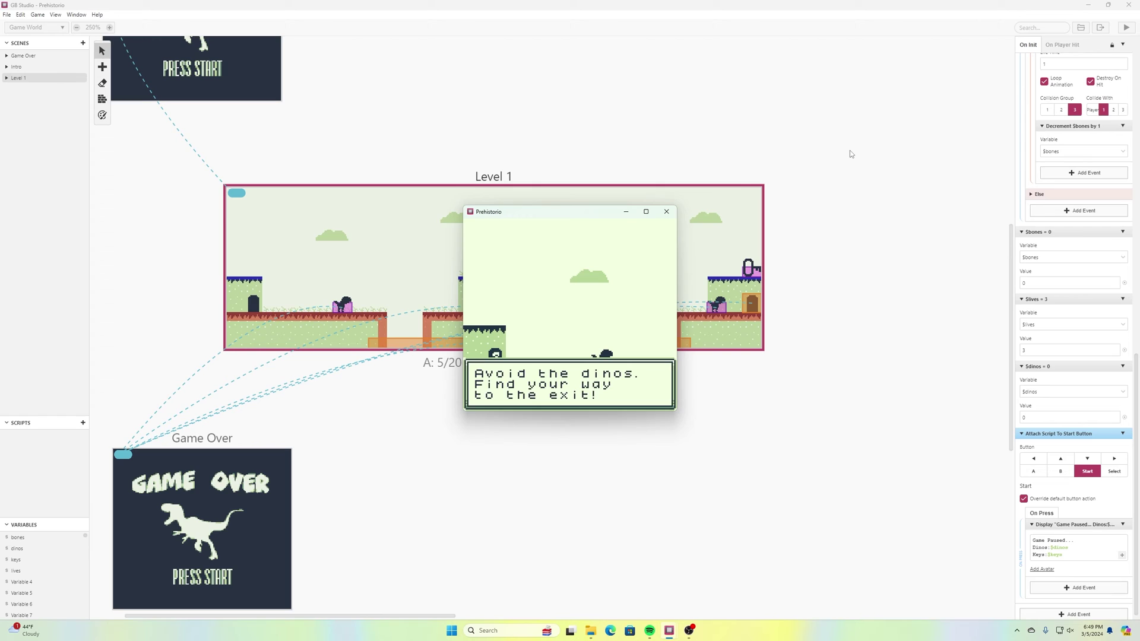
key("z")
key("z")
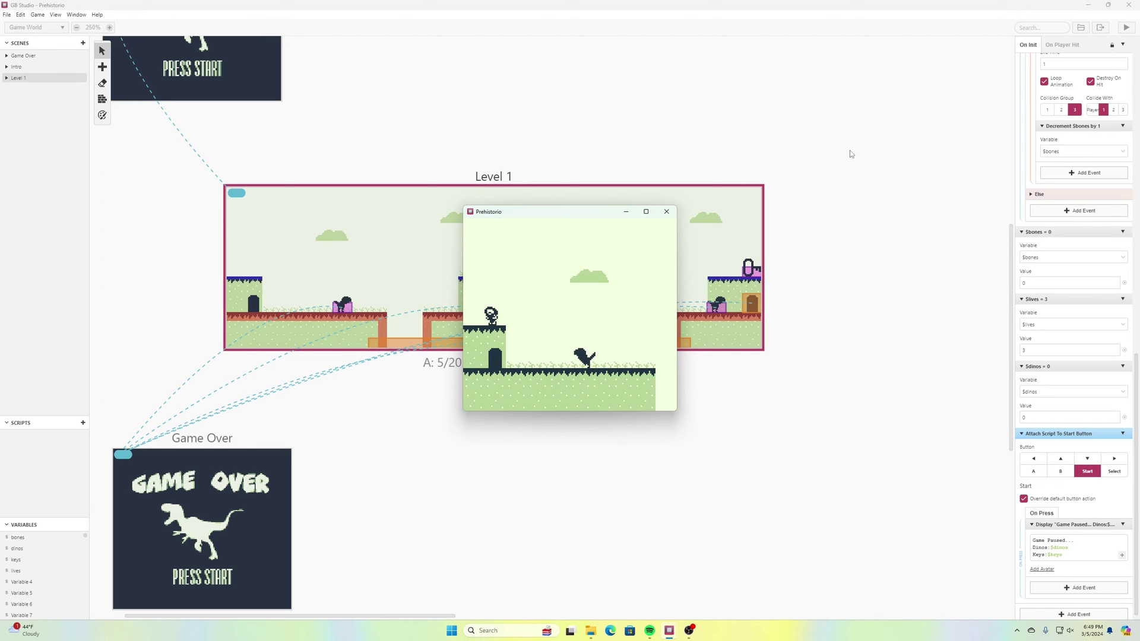
key("Right")
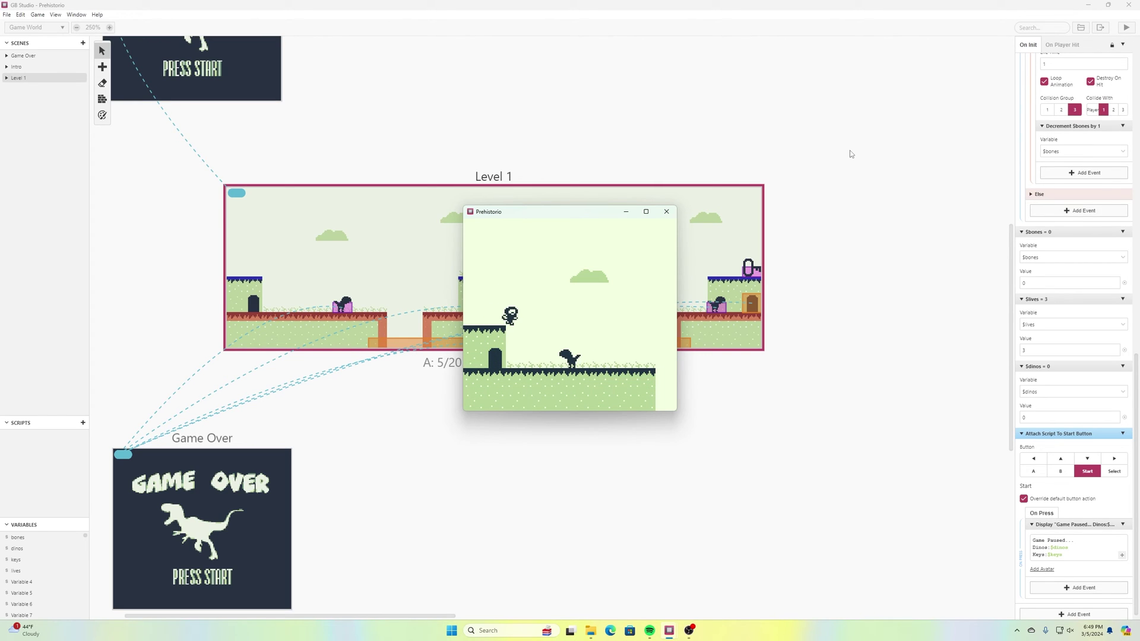
key("Right")
key("z")
key("z")
key("Right")
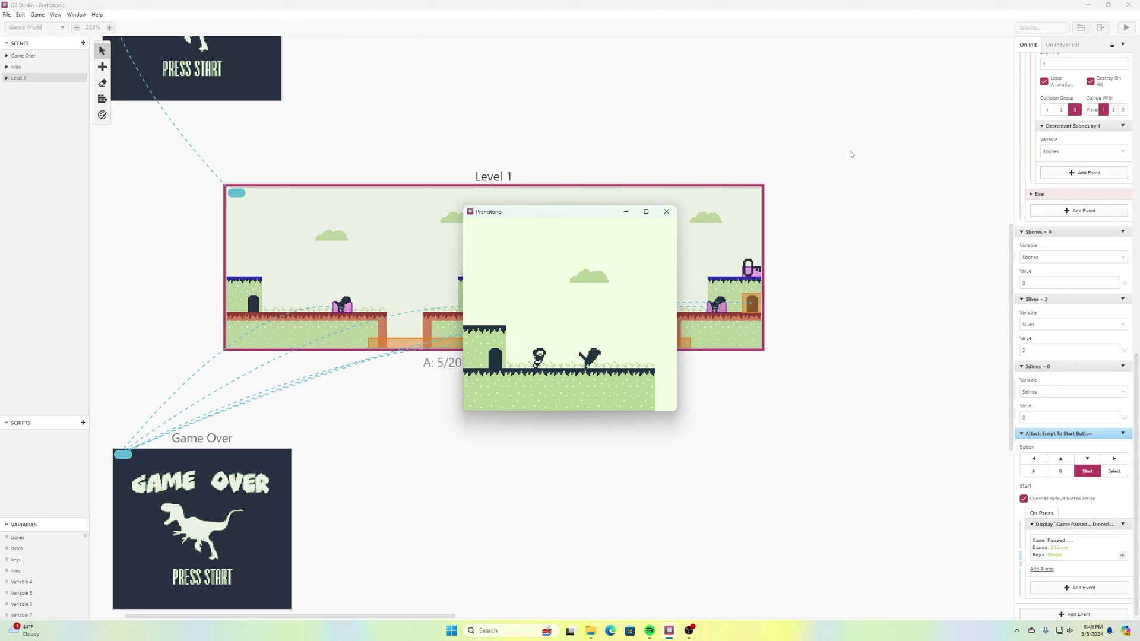
key("Right")
key("z")
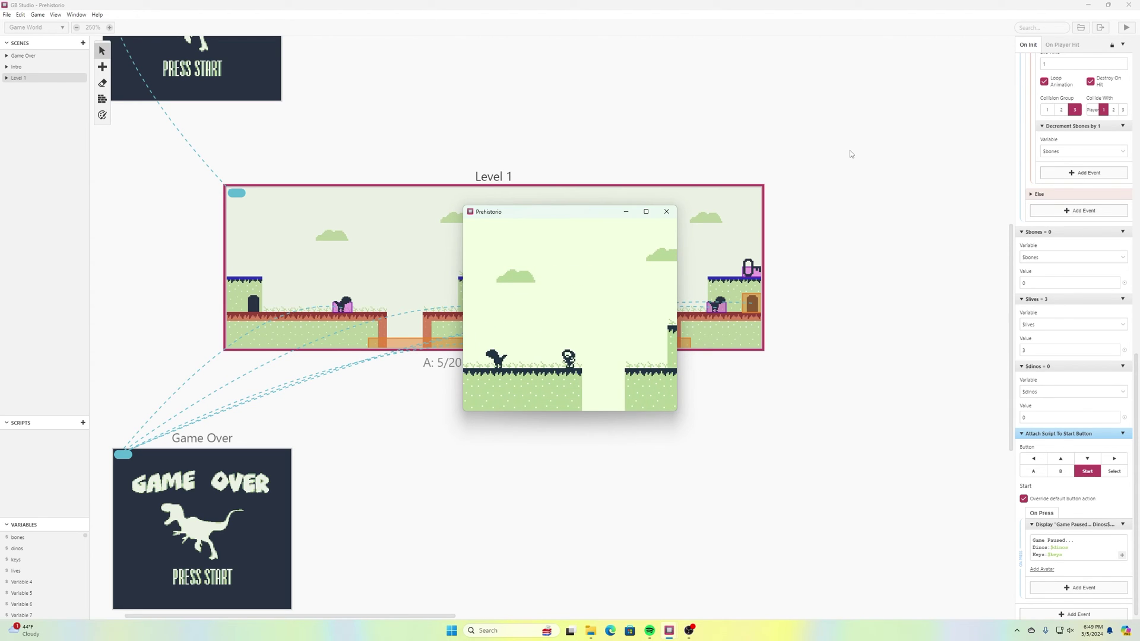
key("z")
key("Right")
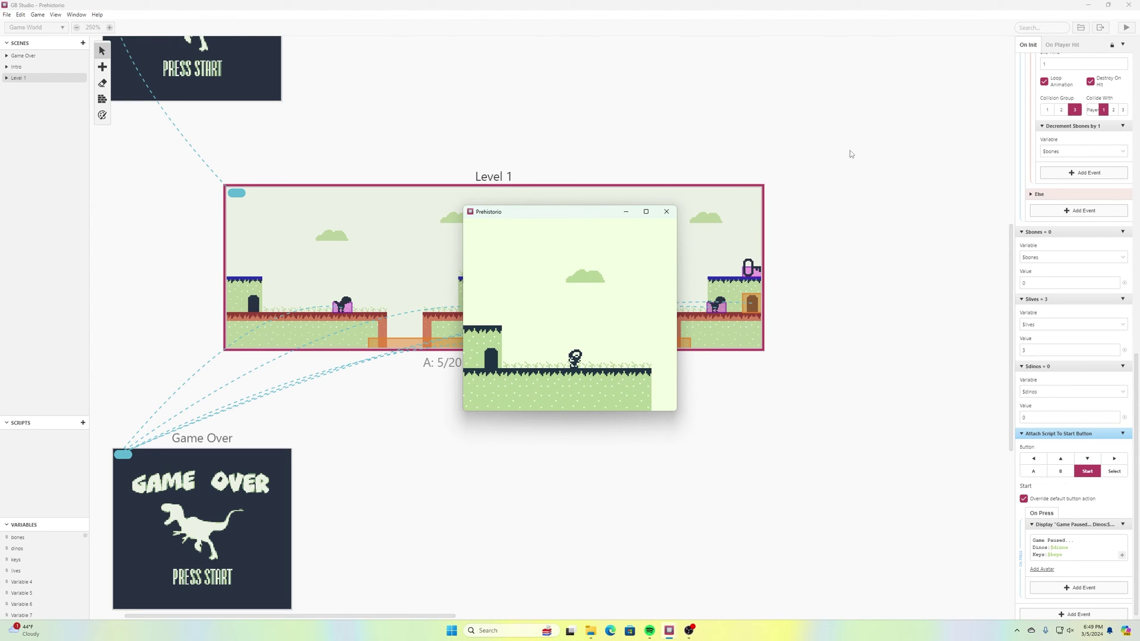
Pause twice to confirm the box reads Dinos:1 and Keys:0, resuming play each time.
key("Return")
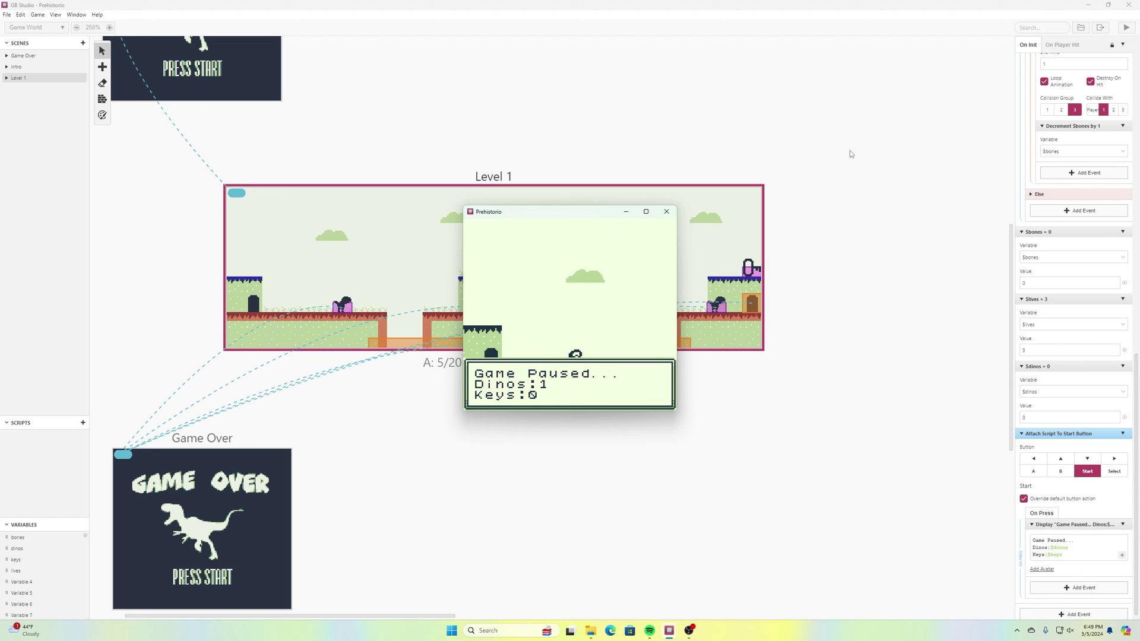
key("z")
key("Right")
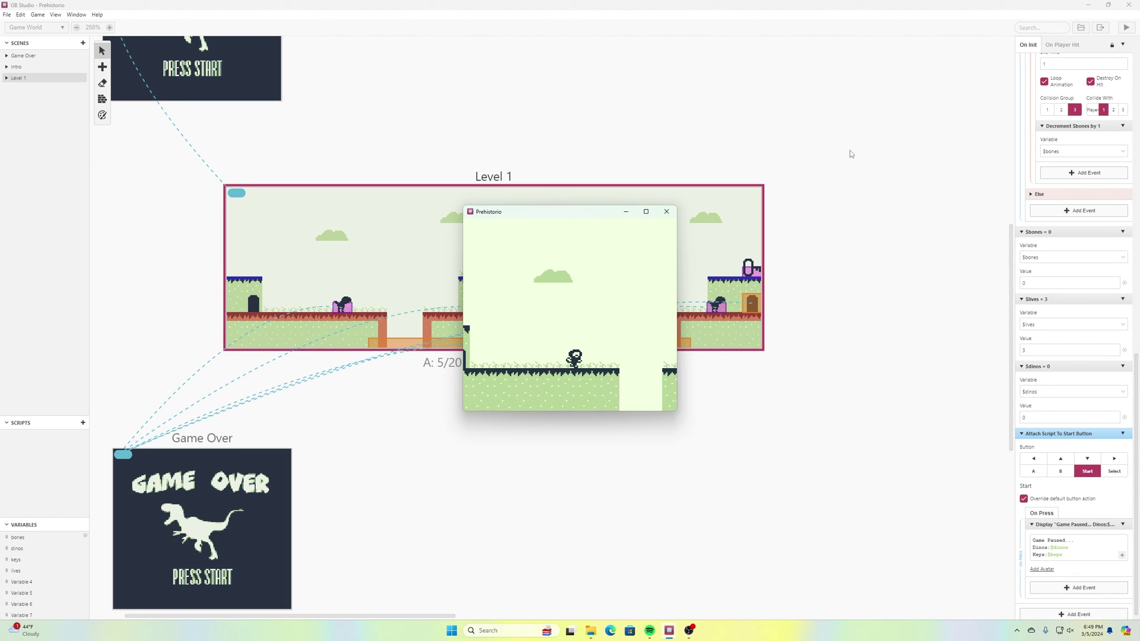
key("z")
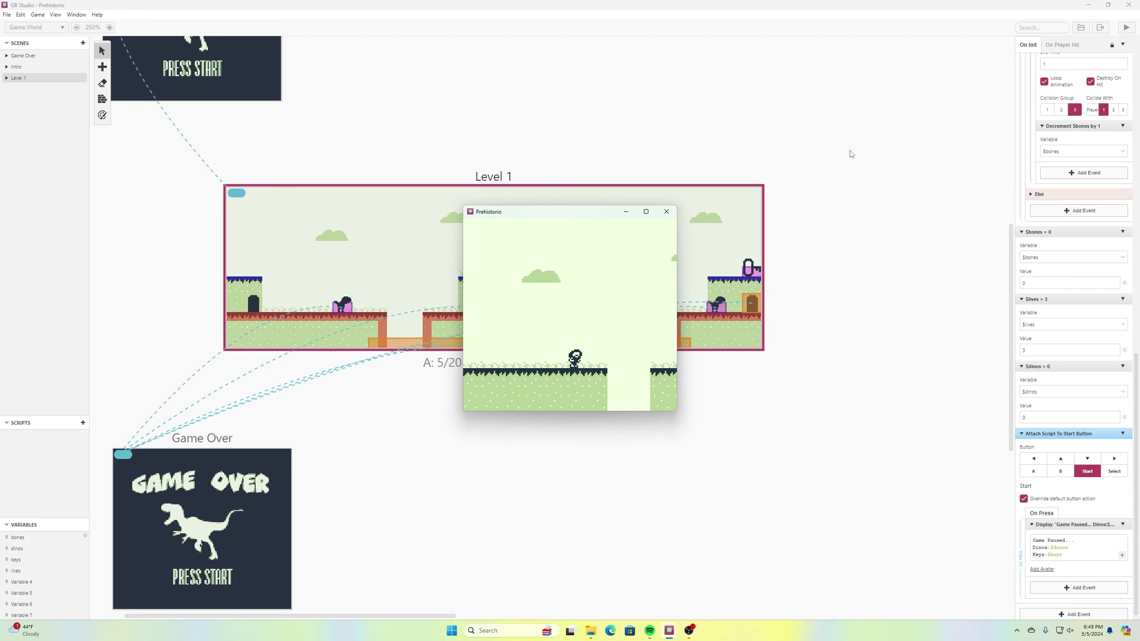
key("Return")
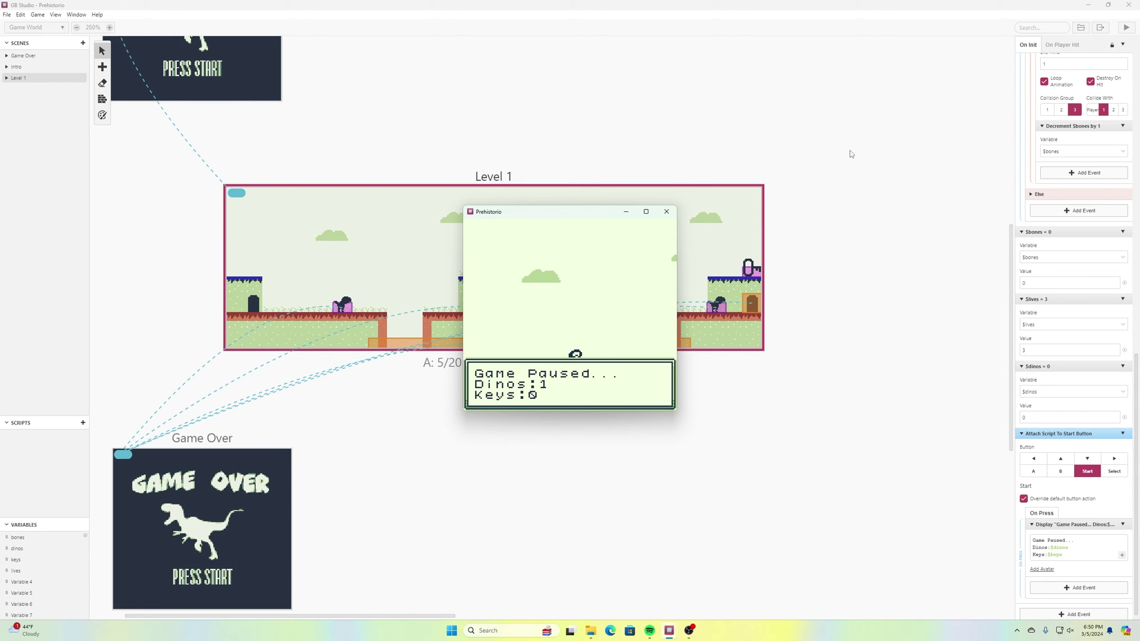
key("z")
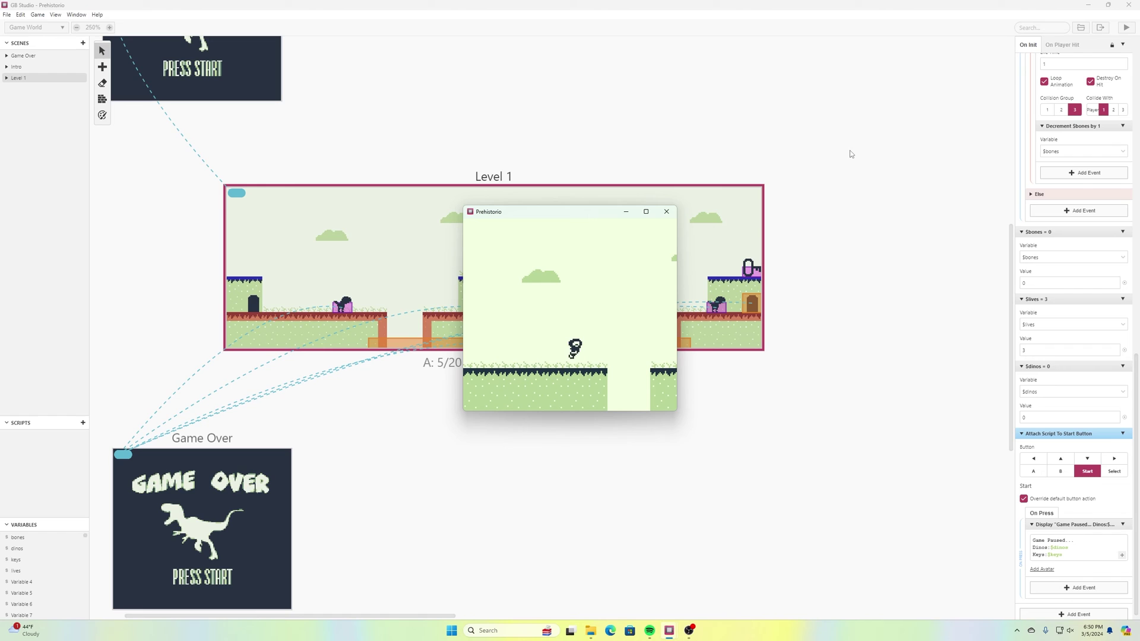
key("z")
key("z")
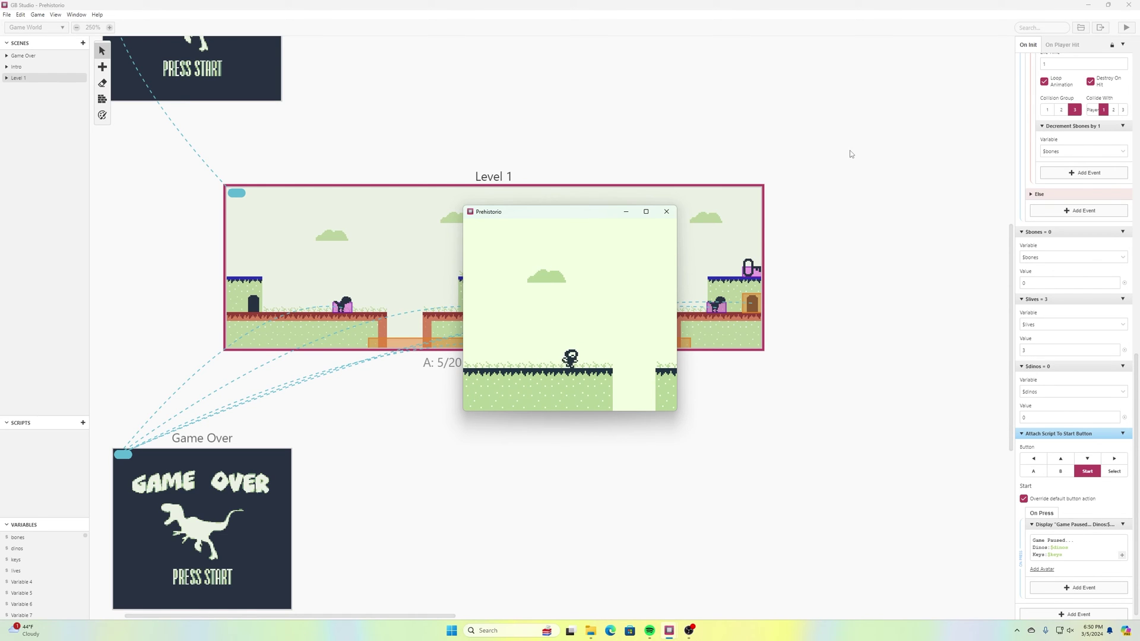
Jump the pit onto the raised platform, drop back, and pause to check the dino count.
key("Right")
key("z")
key("Right")
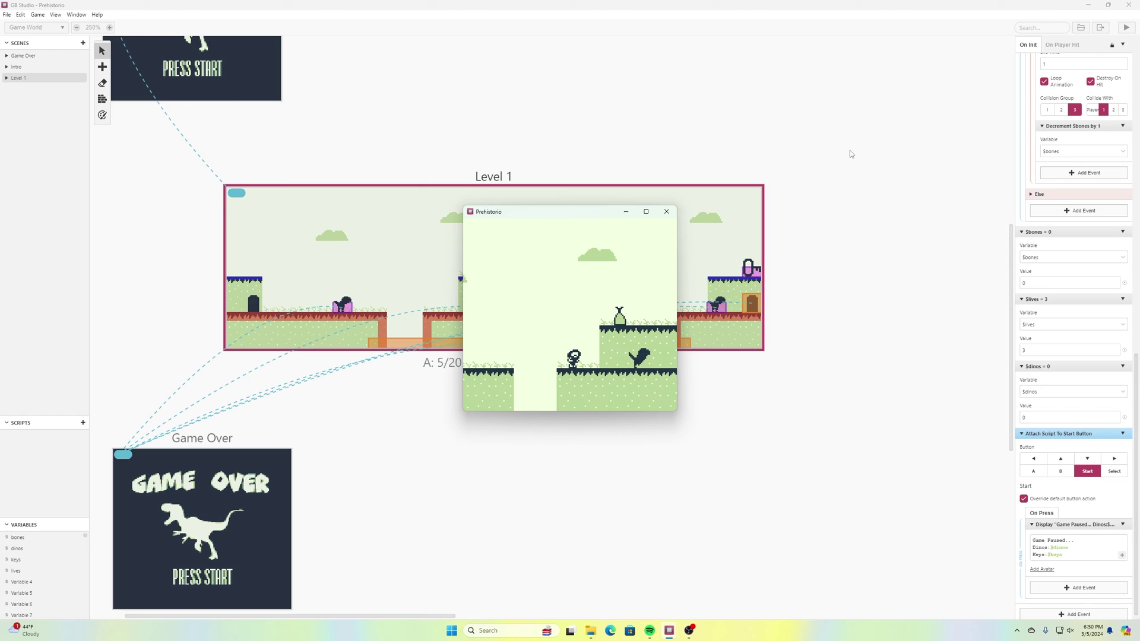
key("z")
key("Left")
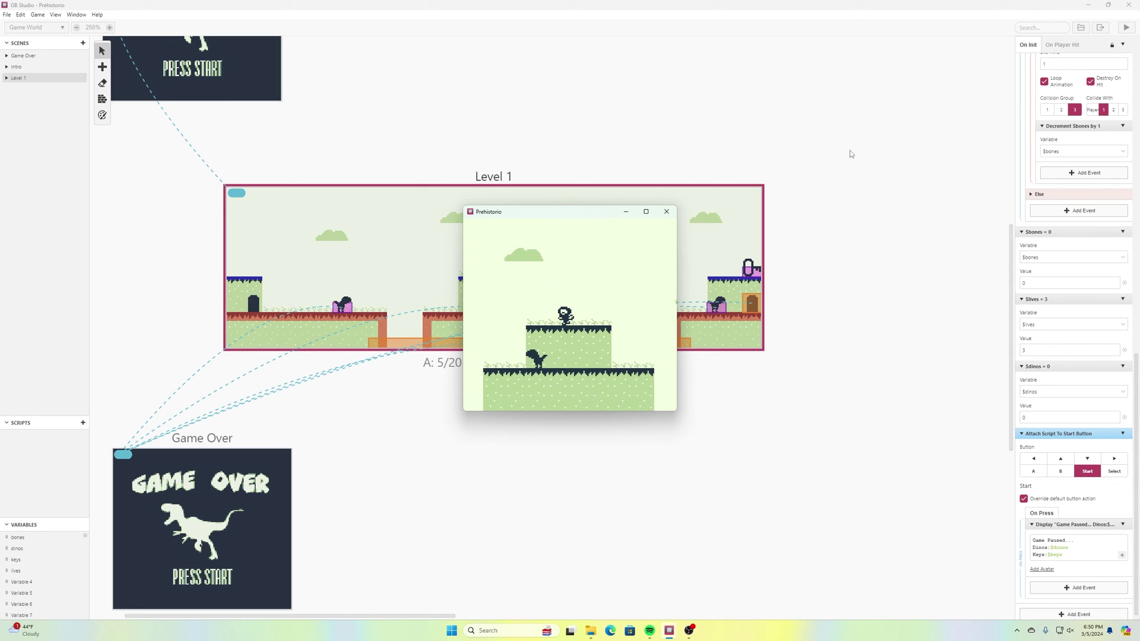
key("Left")
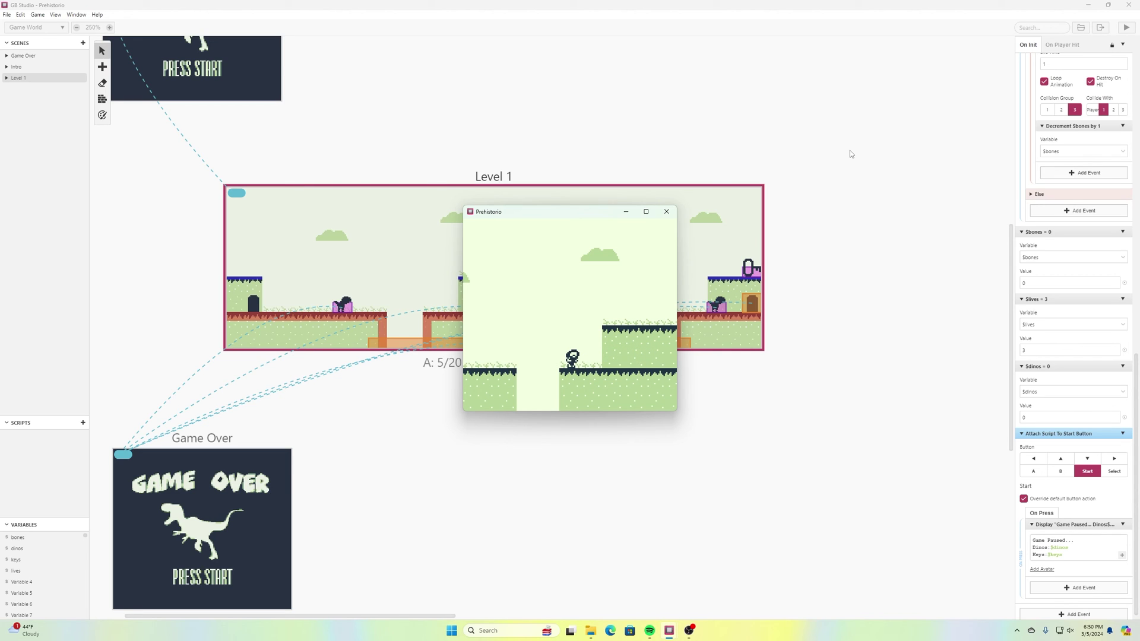
key("Return")
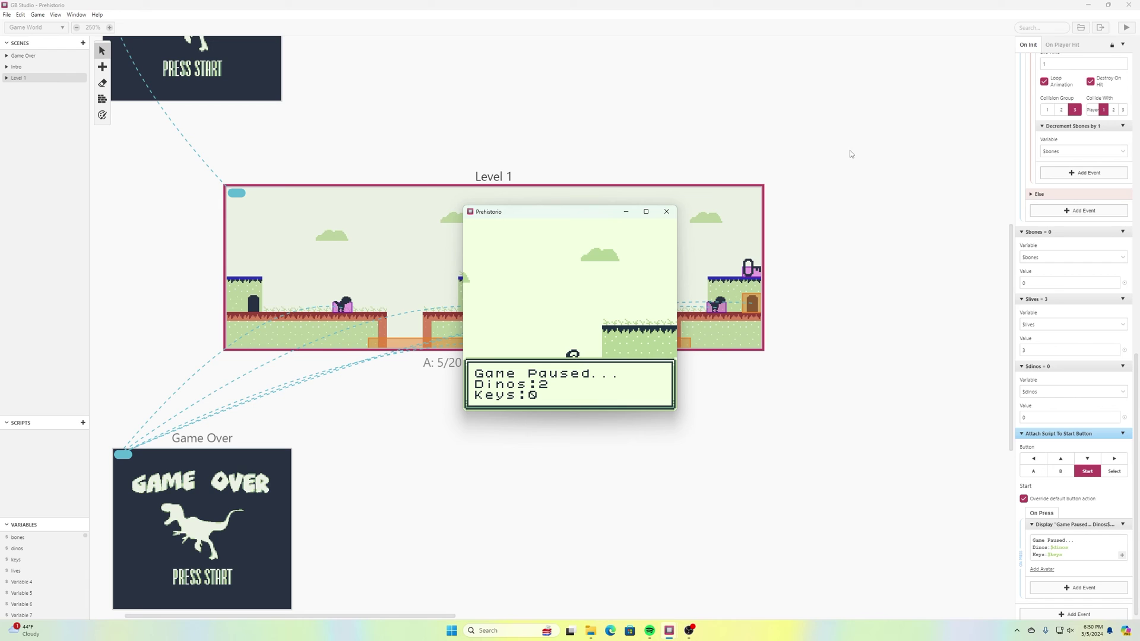
key("z")
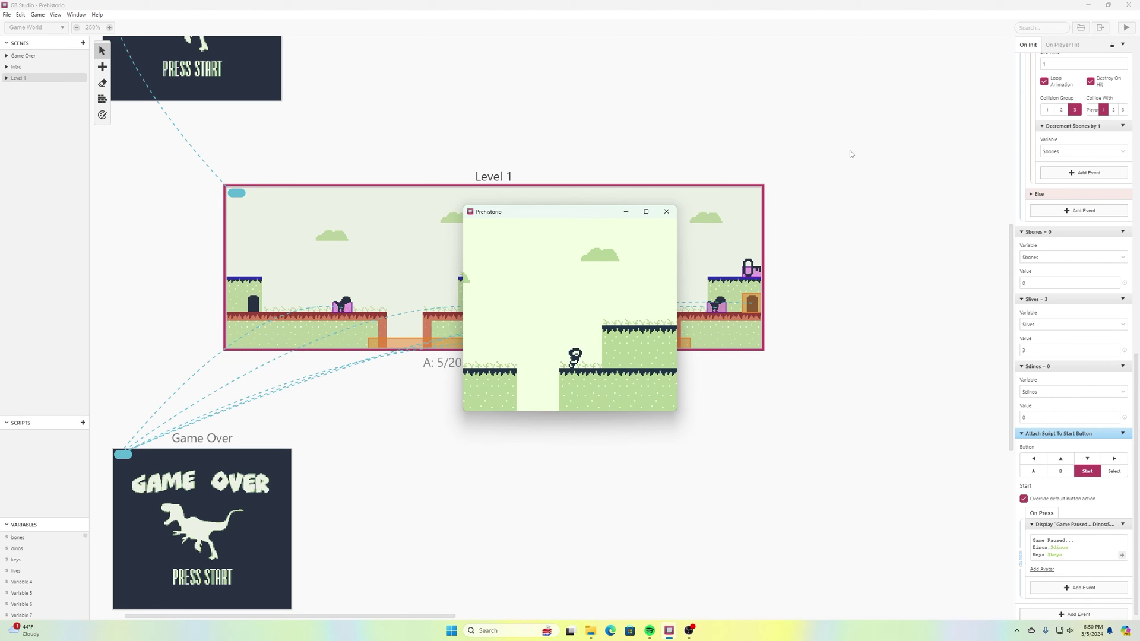
Throw a bone at another dino, then pause to confirm Dinos:3.
key("Right")
key("z")
key("Right")
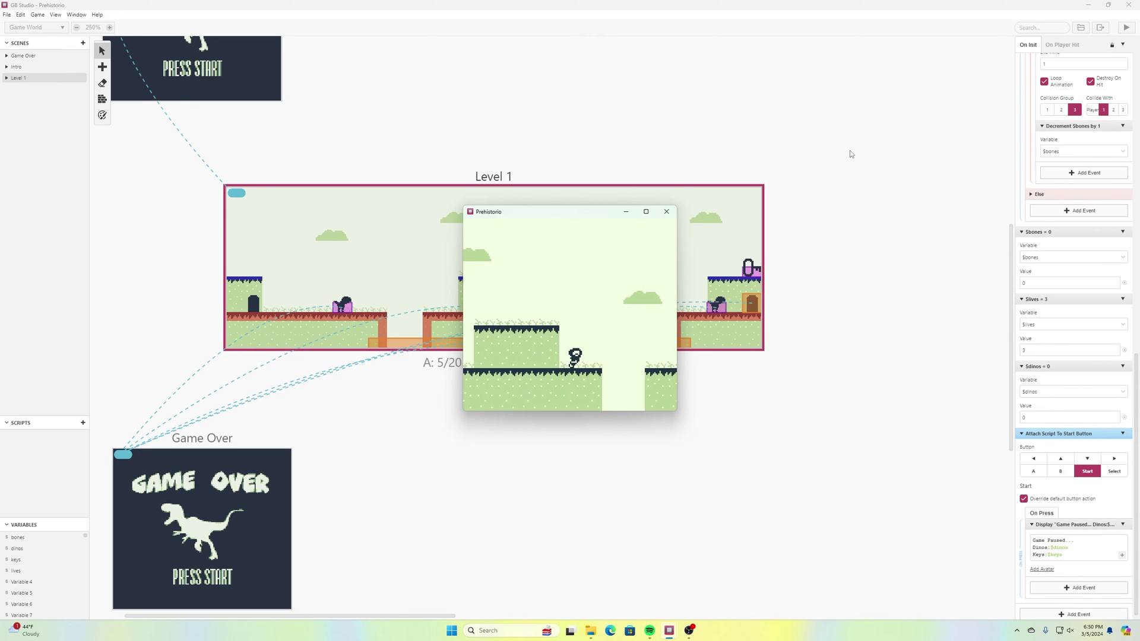
key("Left")
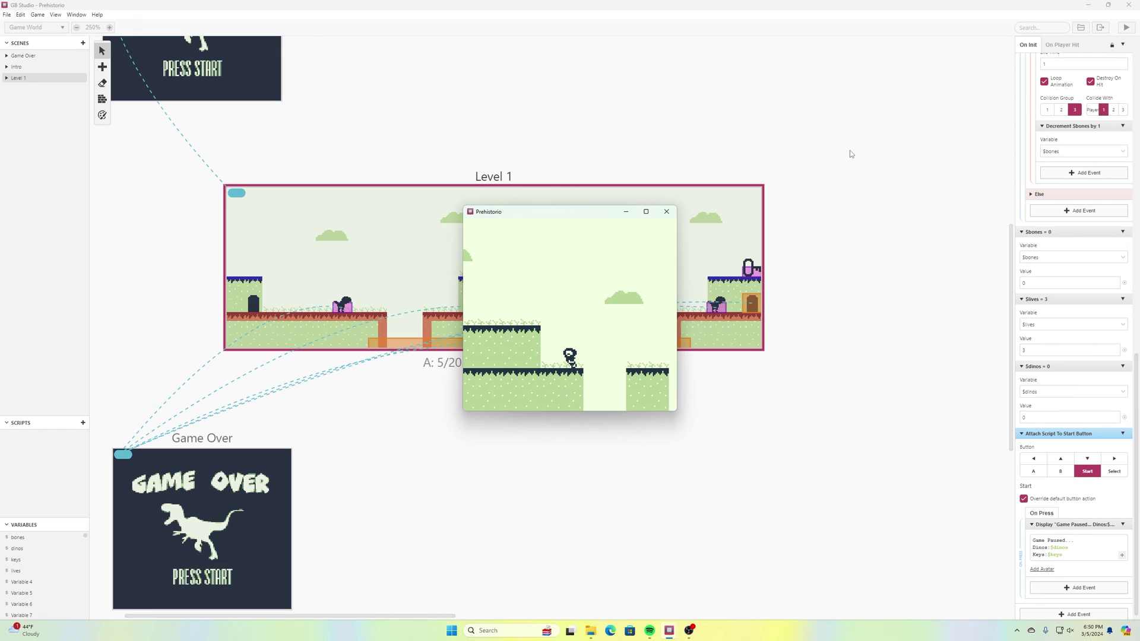
key("Right")
key("z")
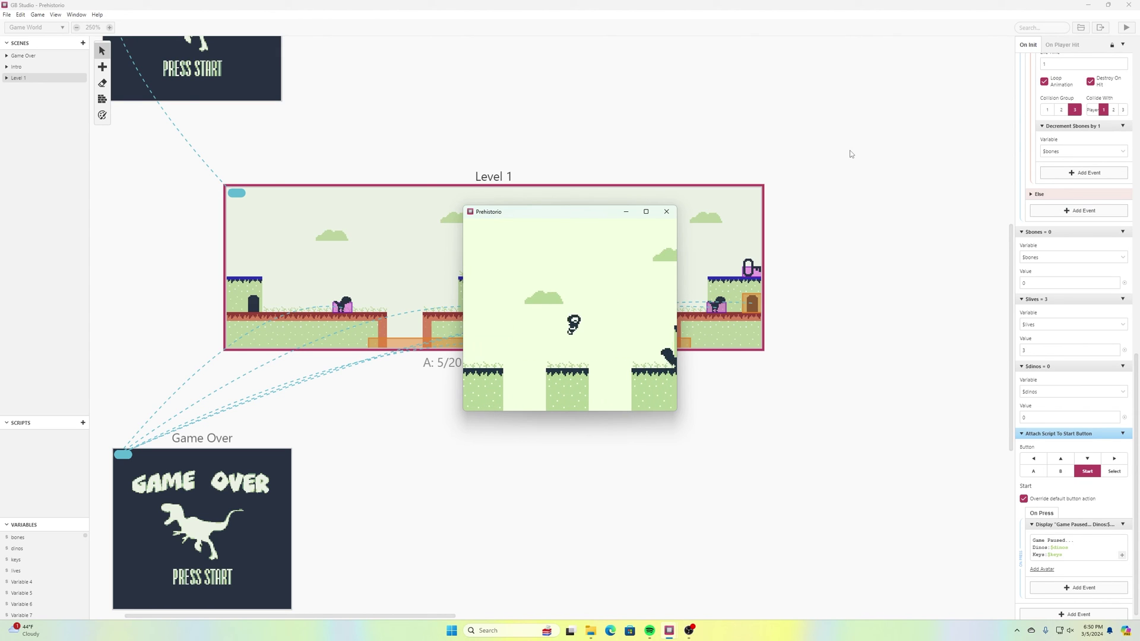
key("x")
key("Return")
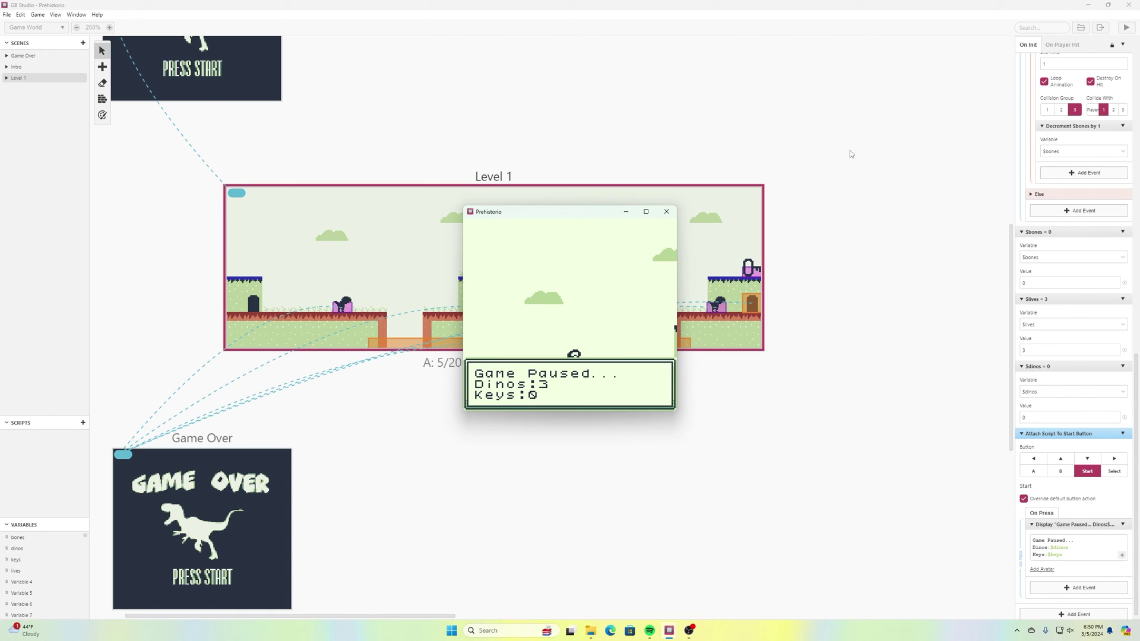
key("z")
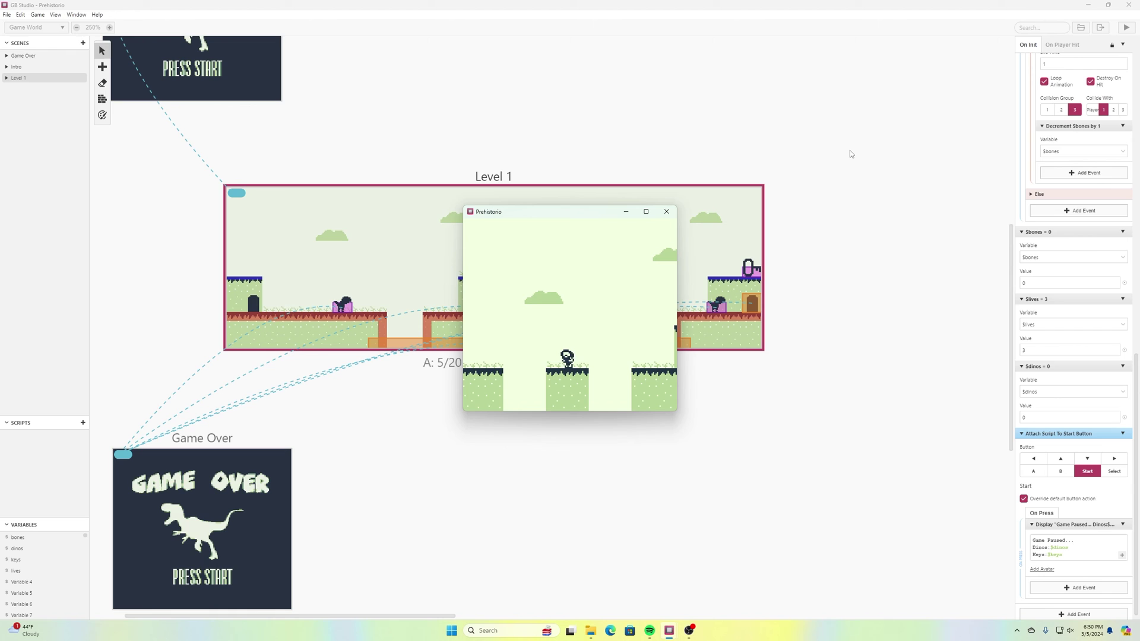
Try the locked door, dismiss the special key message, then jump up and collect the key.
key("z")
key("Right")
key("Right")
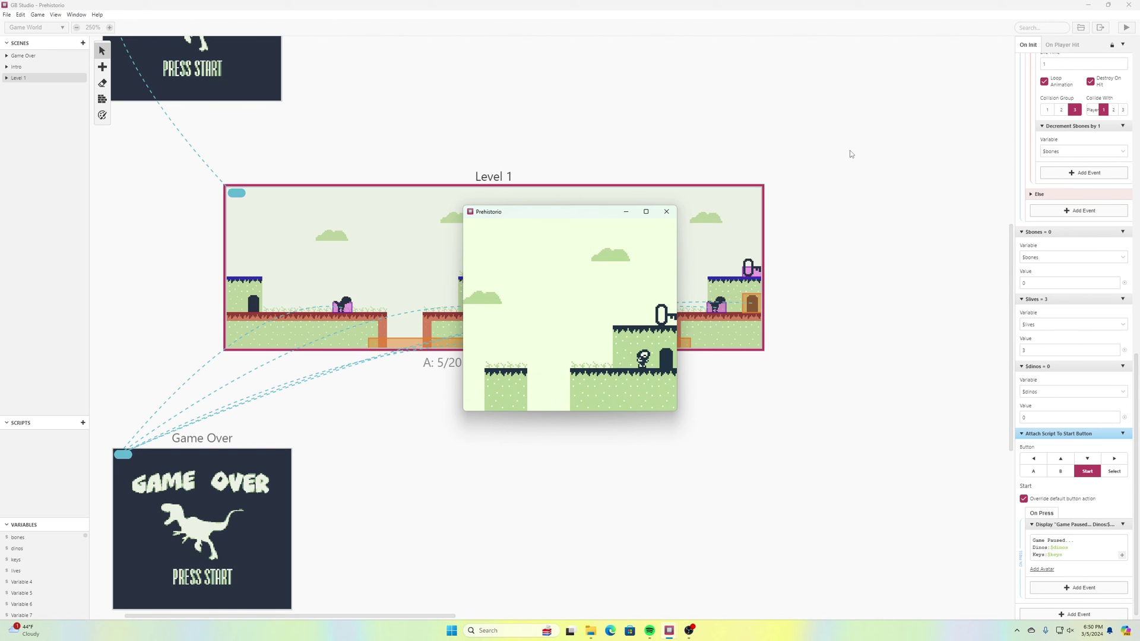
key("z")
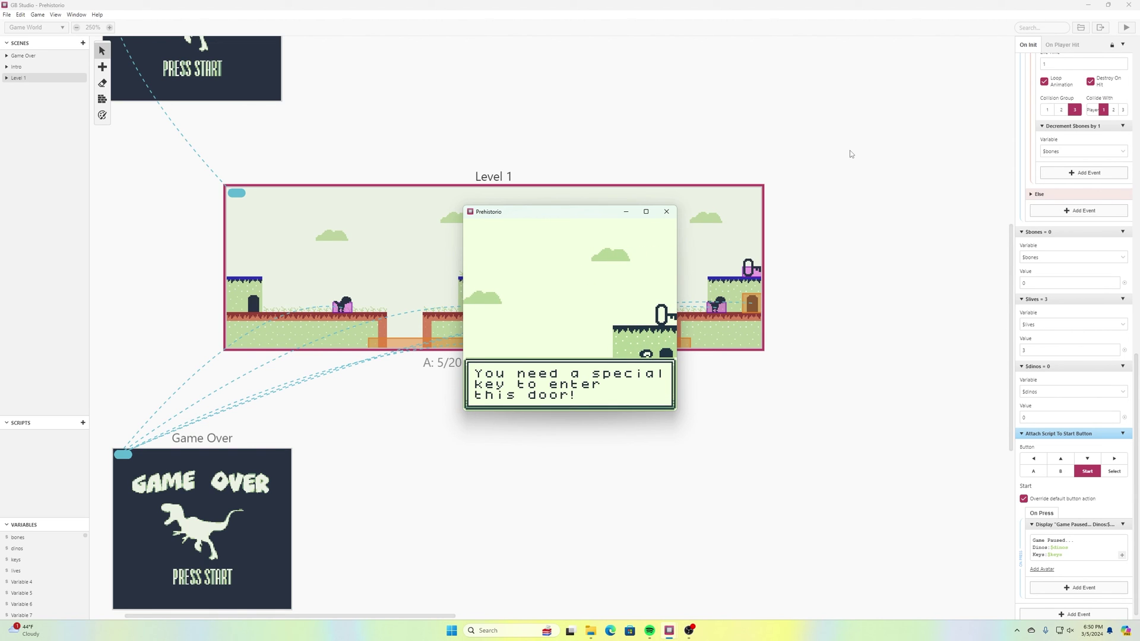
key("z")
key("Left")
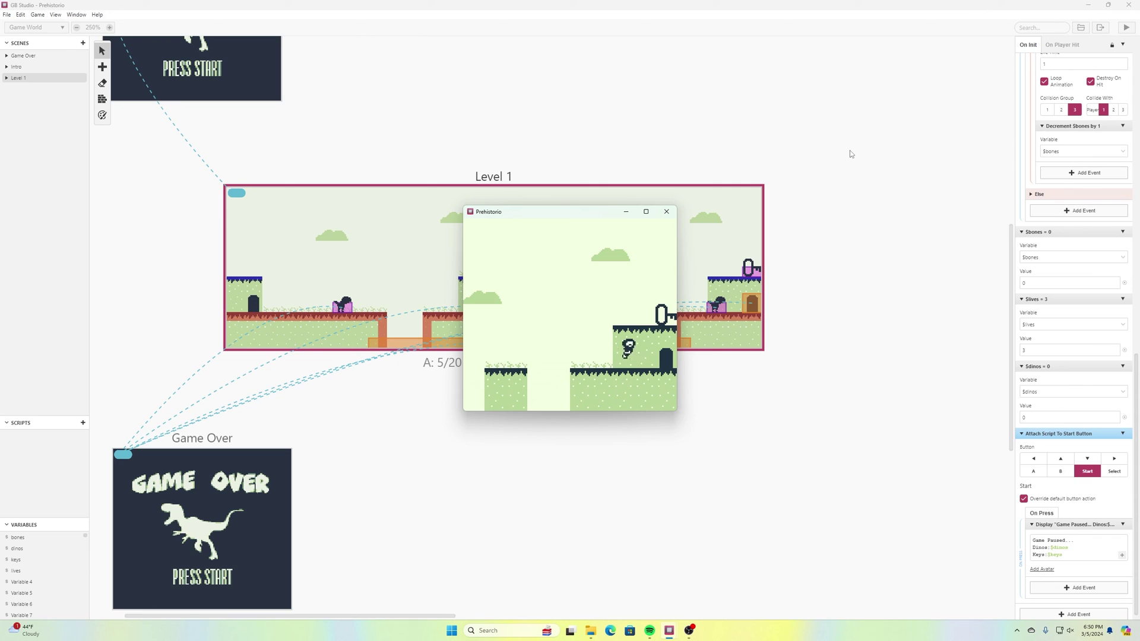
key("z")
key("Right")
Pause to confirm Keys:1, then walk down to the lower platform.
key("Return")
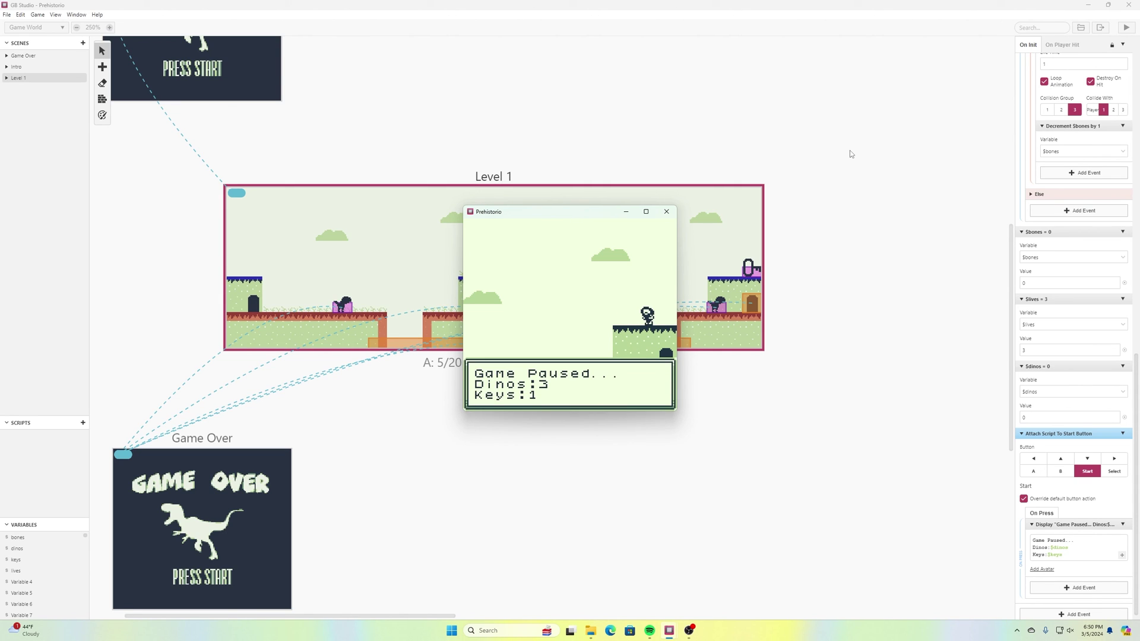
key("z")
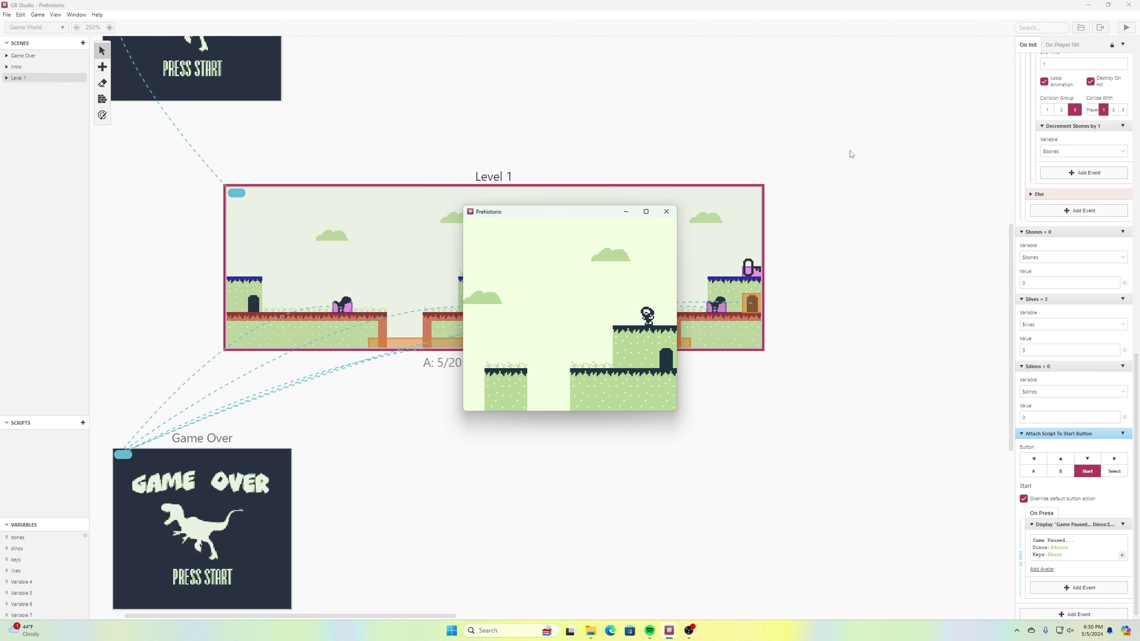
key("Left")
key("Right")
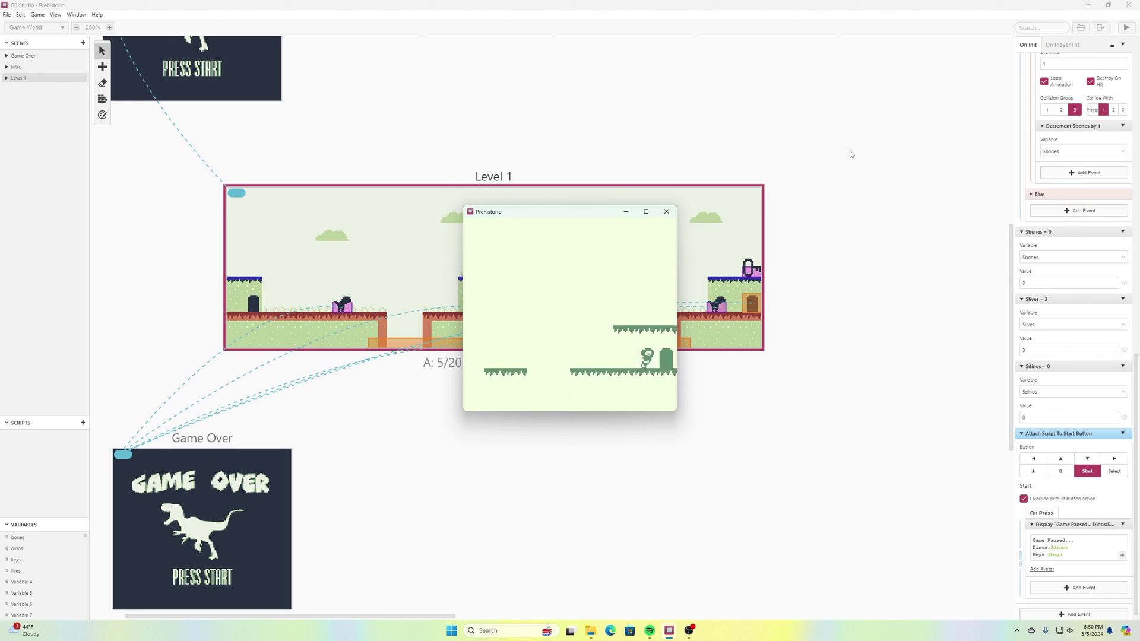